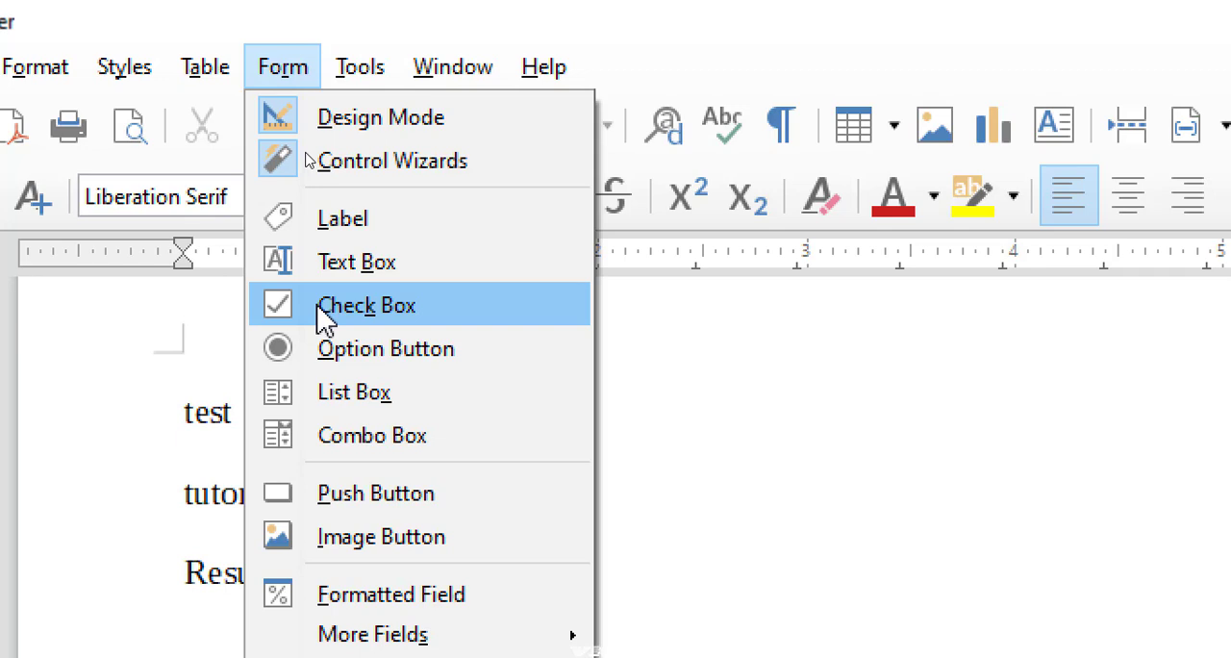
Enable macro recording among the optional features of the advanced program options and apply the setting
{"action": "left_click", "coordinate": [710, 404]}
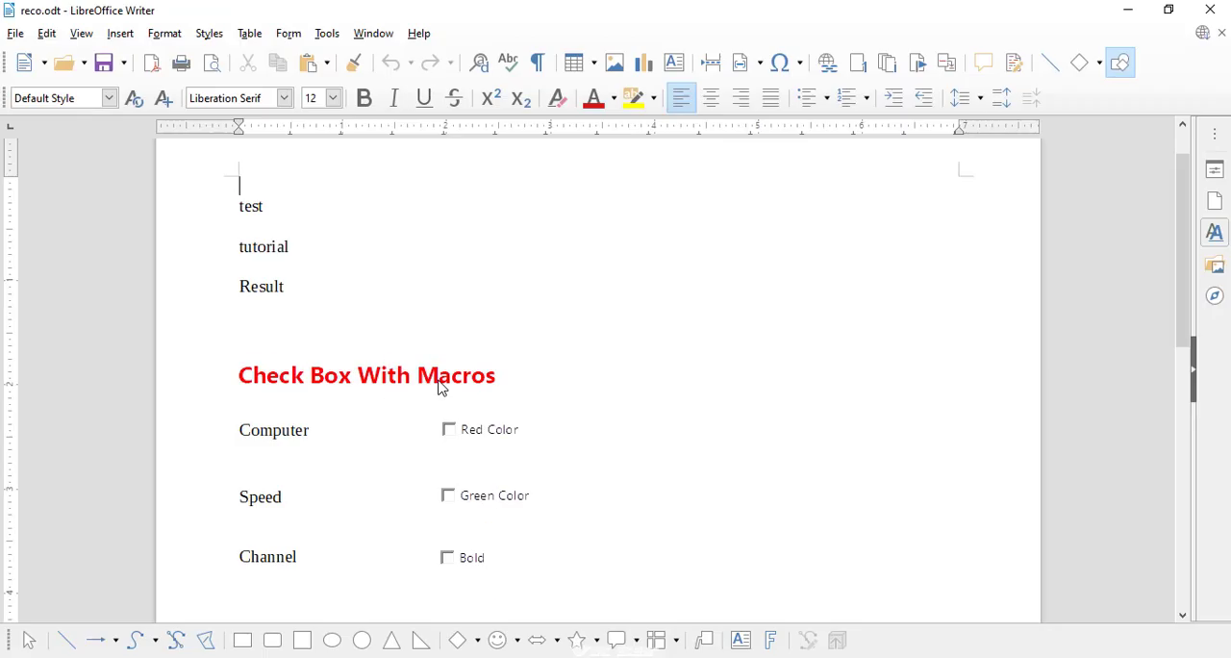
{"action": "left_click", "coordinate": [333, 36]}
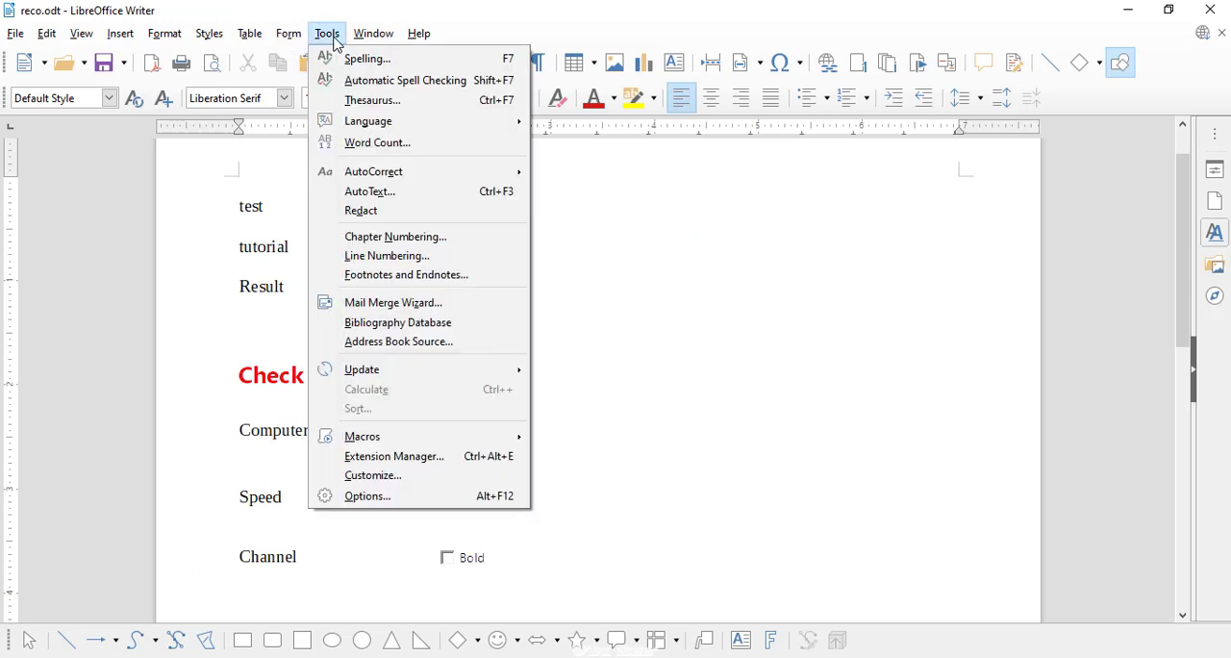
{"action": "left_click", "coordinate": [390, 498]}
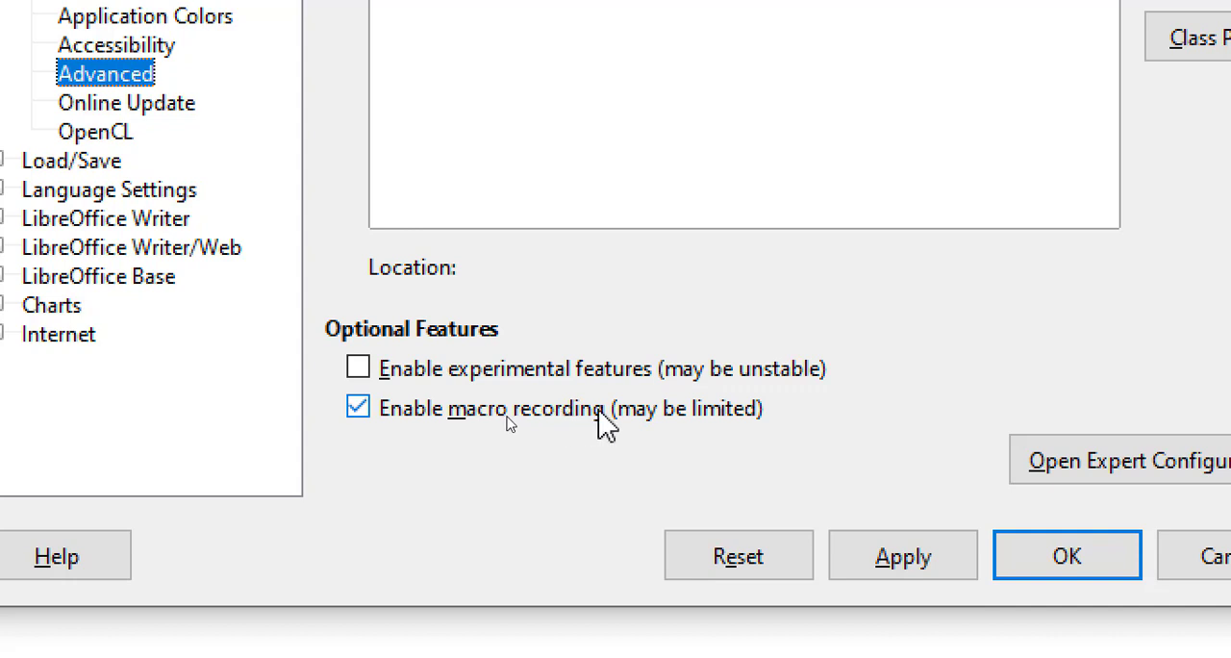
{"action": "left_click", "coordinate": [879, 562]}
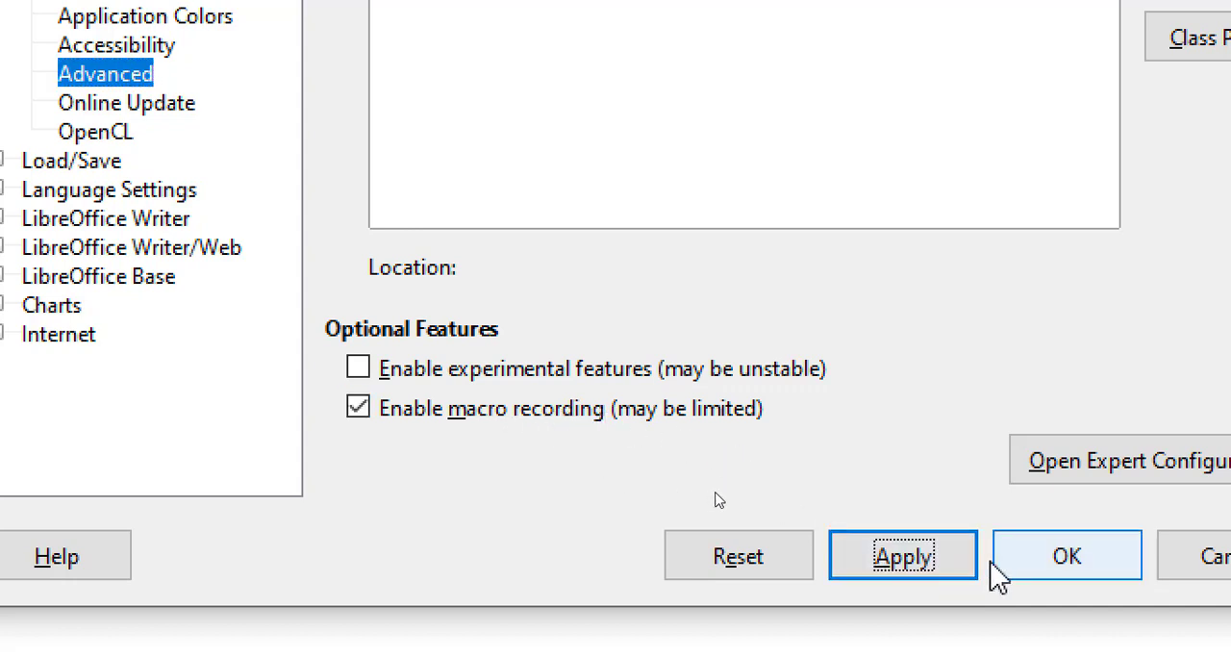
{"action": "left_click", "coordinate": [1074, 562]}
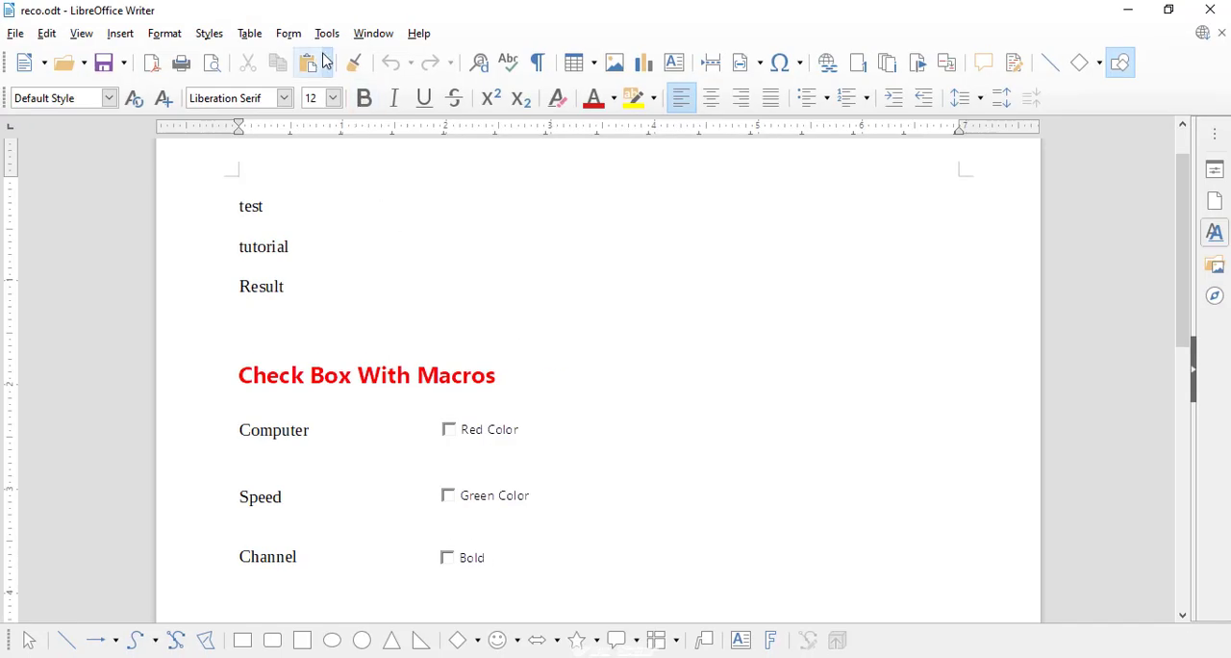
Start recording a macro, colour the word "test" Red and set its font size to 16
{"action": "left_click", "coordinate": [325, 33]}
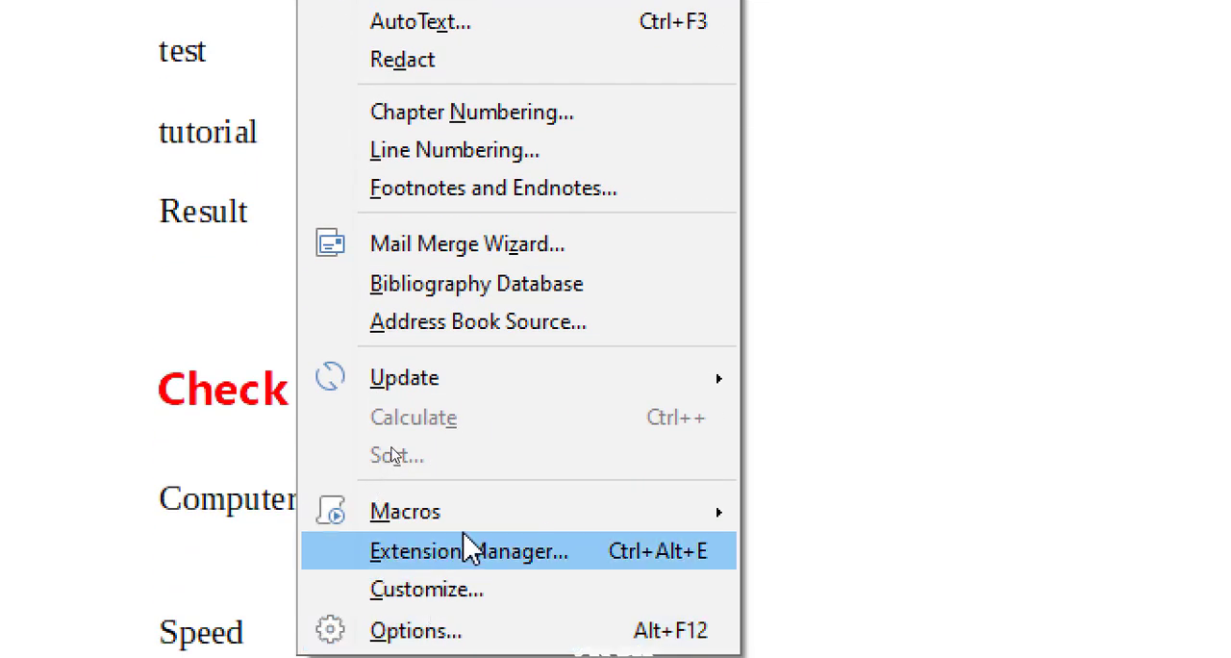
{"action": "mouse_move", "coordinate": [463, 521]}
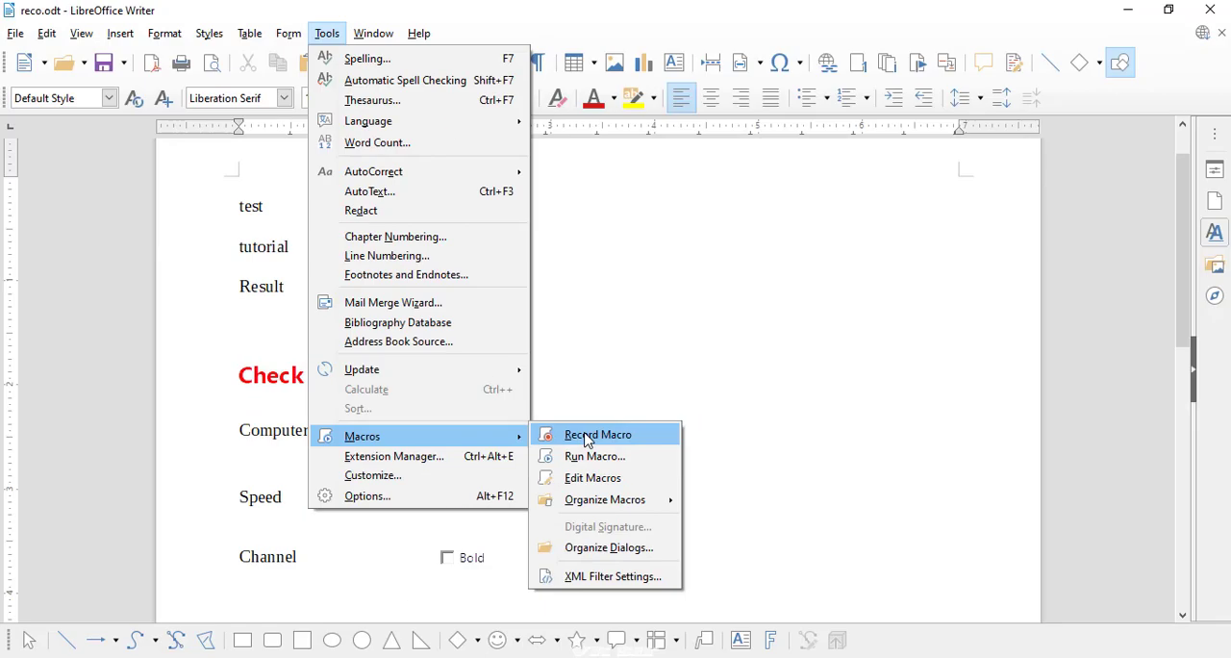
{"action": "left_click", "coordinate": [586, 439]}
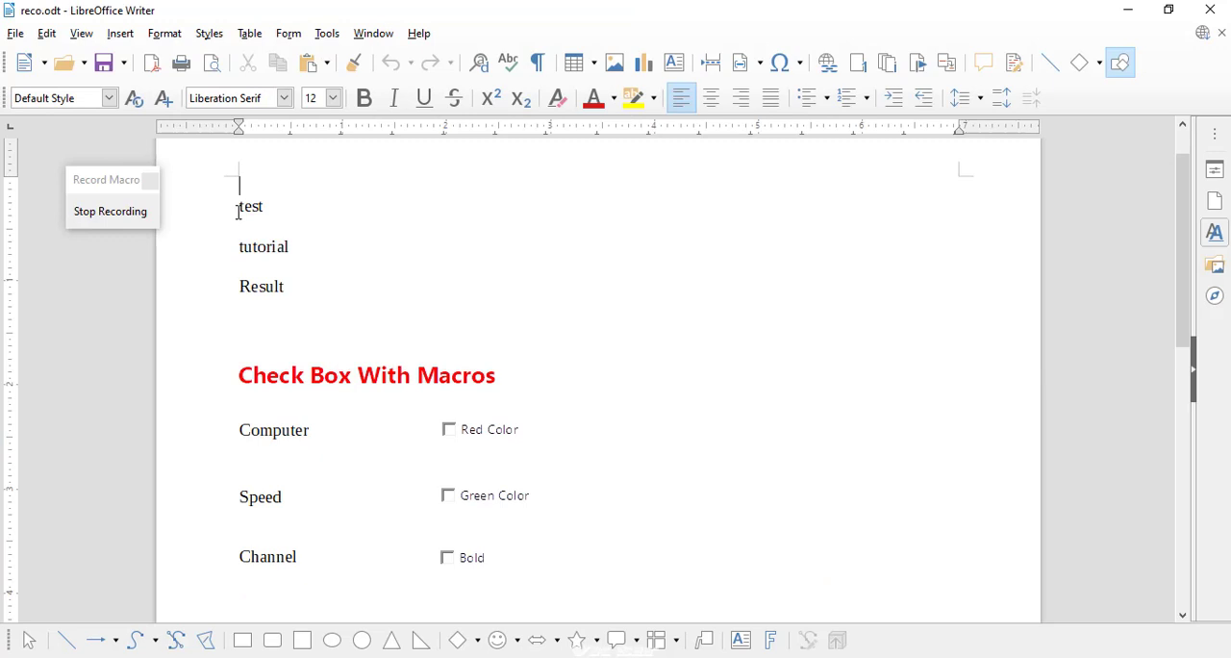
{"action": "left_click_drag", "start_coordinate": [238, 210], "coordinate": [269, 205]}
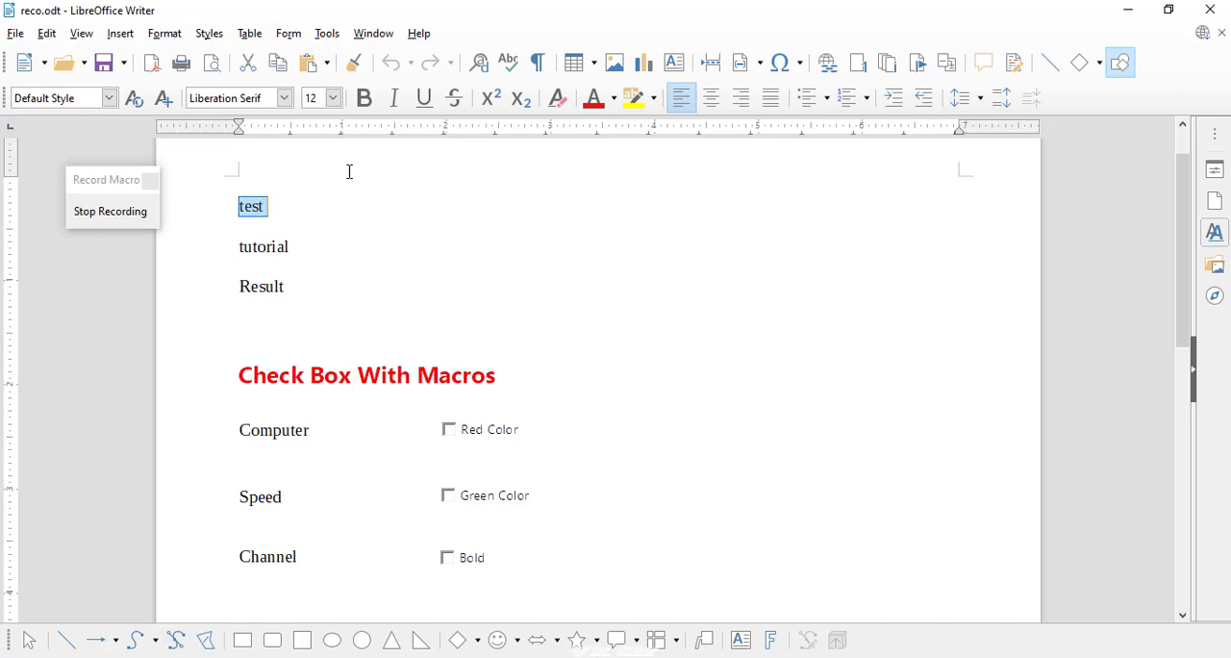
{"action": "left_click", "coordinate": [613, 99]}
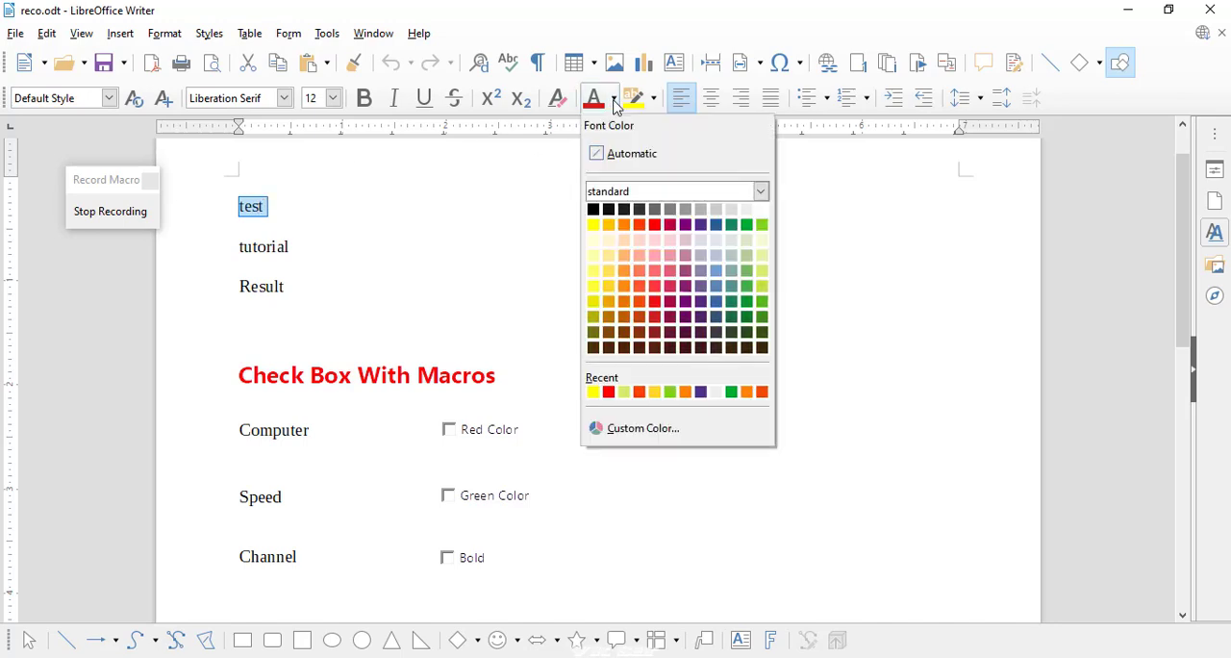
{"action": "left_click", "coordinate": [655, 225]}
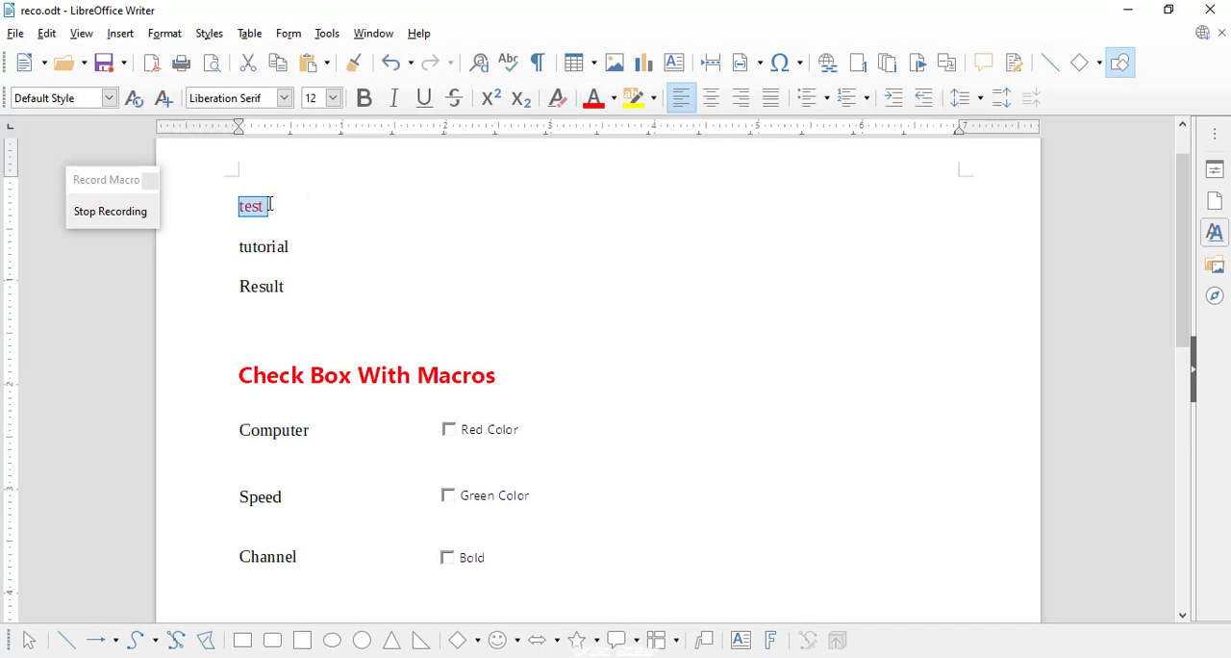
{"action": "left_click", "coordinate": [333, 98]}
{"action": "left_click", "coordinate": [310, 254]}
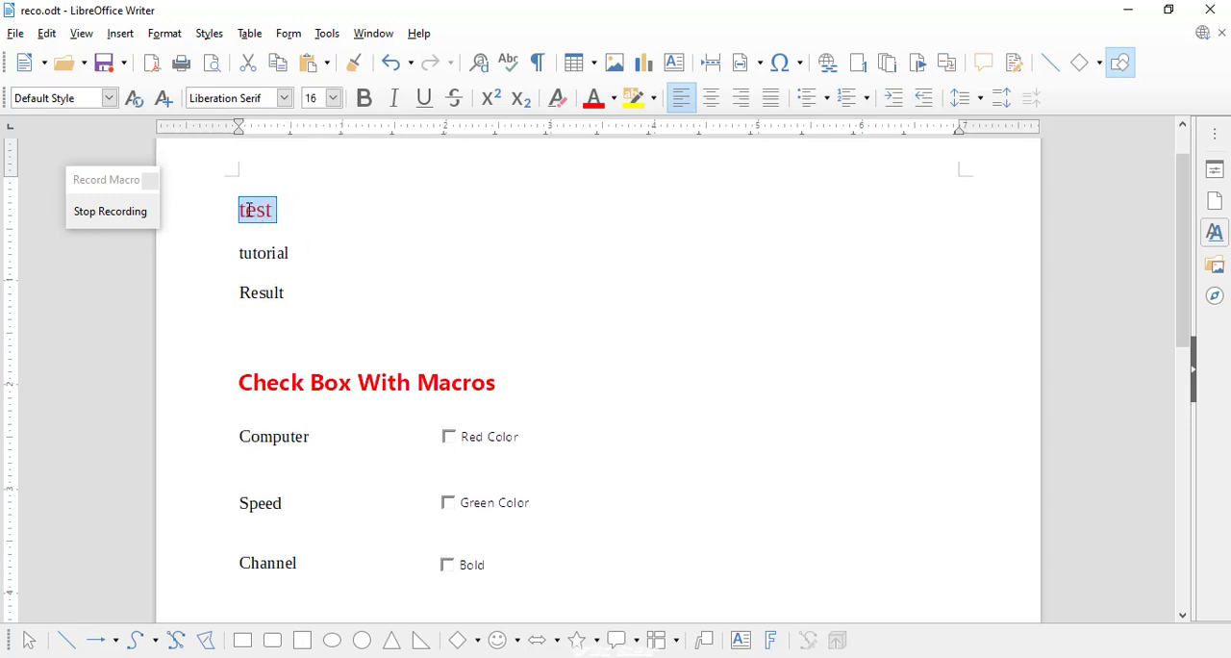
Stop the recording and save the macro as "red" in Module1 of the Standard library
{"action": "left_click", "coordinate": [111, 214]}
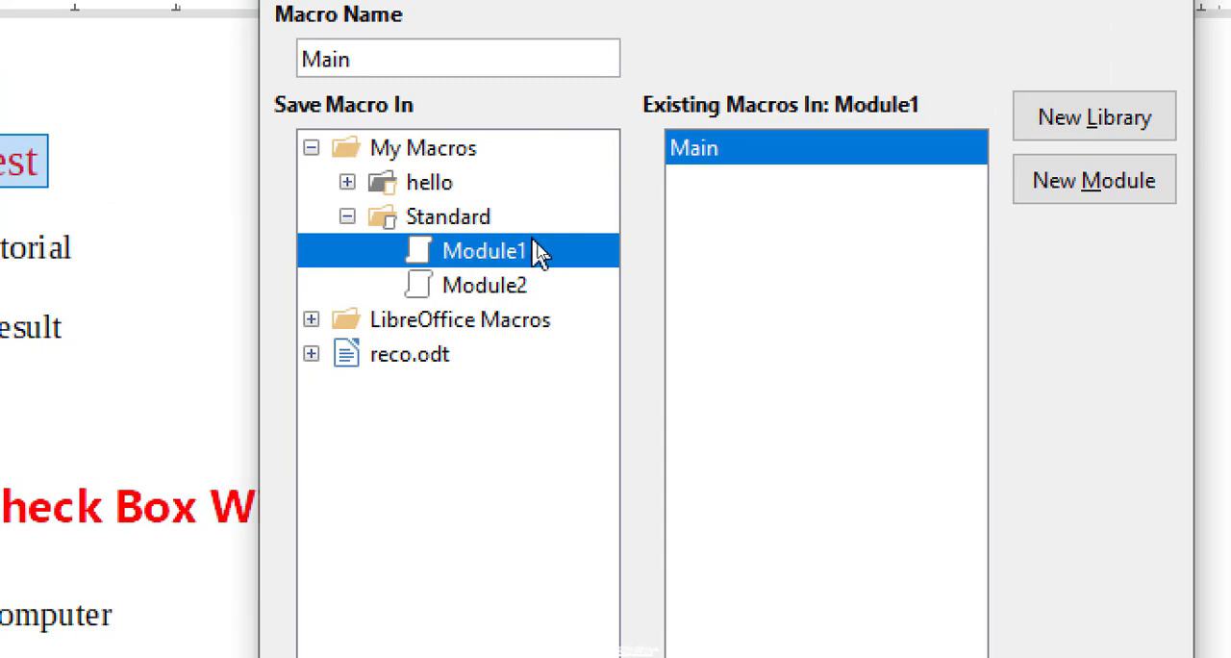
{"action": "left_click_drag", "start_coordinate": [351, 59], "coordinate": [302, 59]}
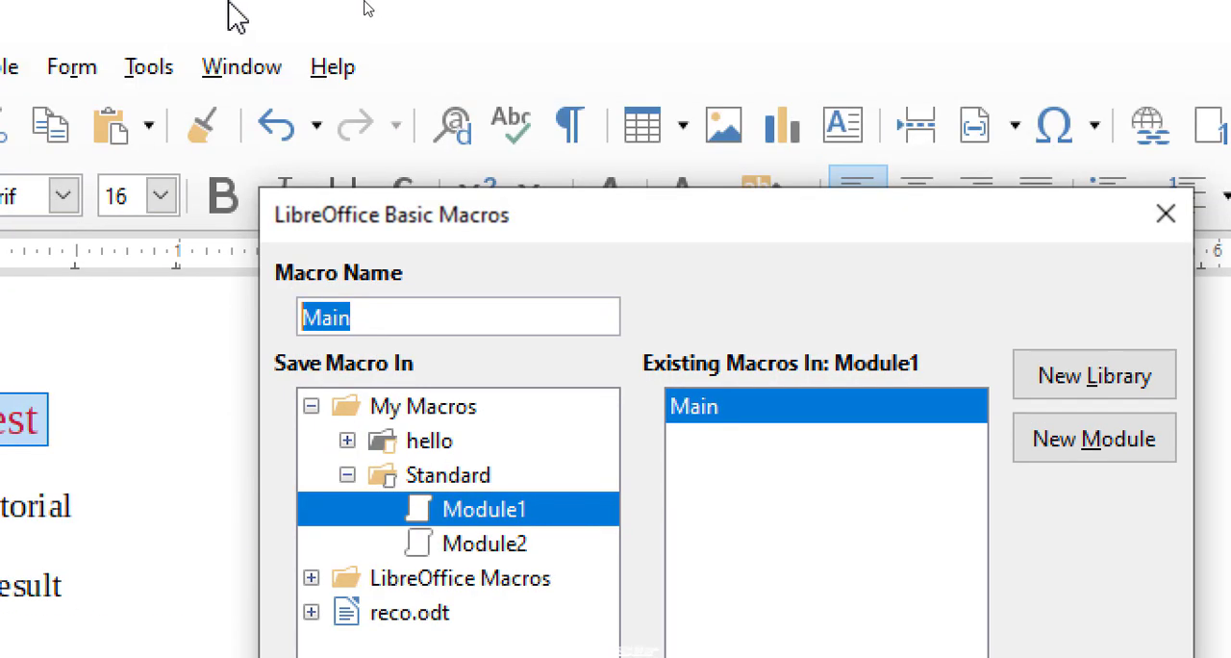
{"action": "type", "text": "red"}
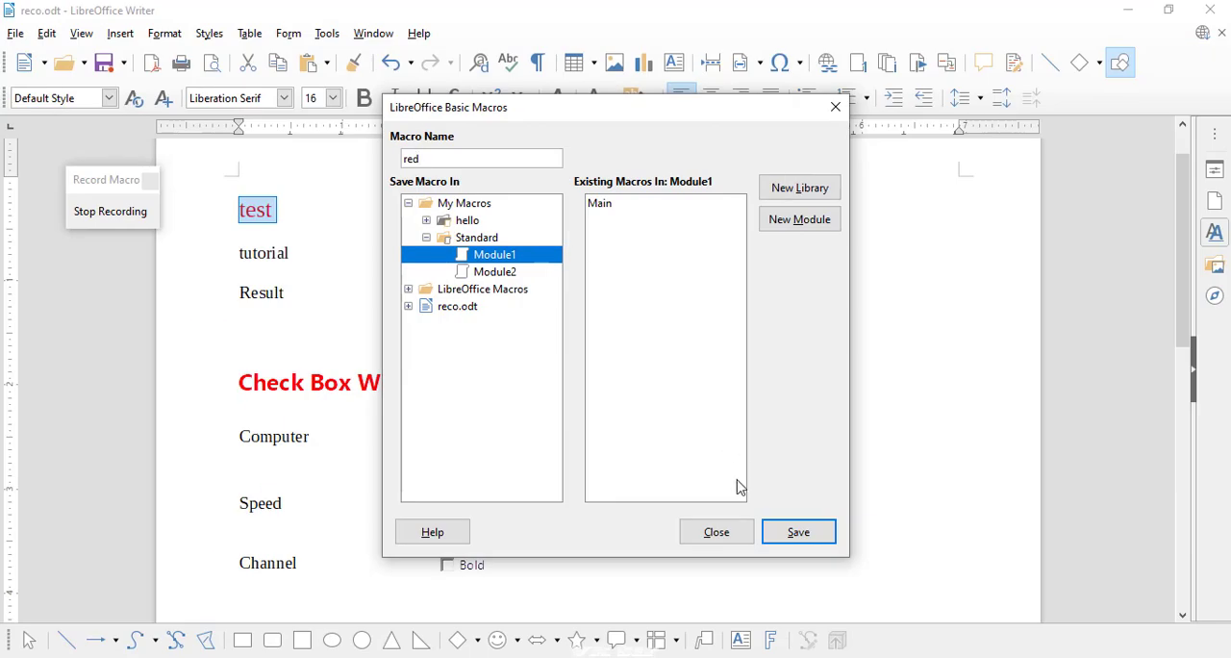
{"action": "left_click", "coordinate": [798, 531]}
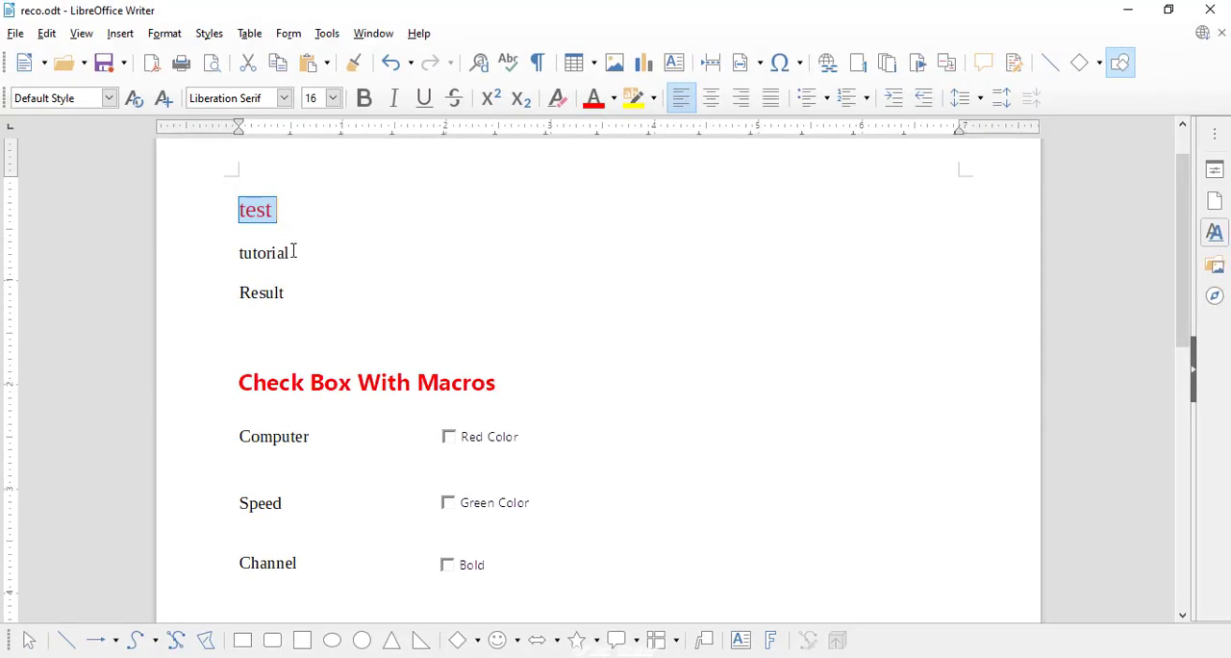
Start recording a macro for the word "tutorial", colour it green and set its font size to 18
{"action": "left_click", "coordinate": [294, 252]}
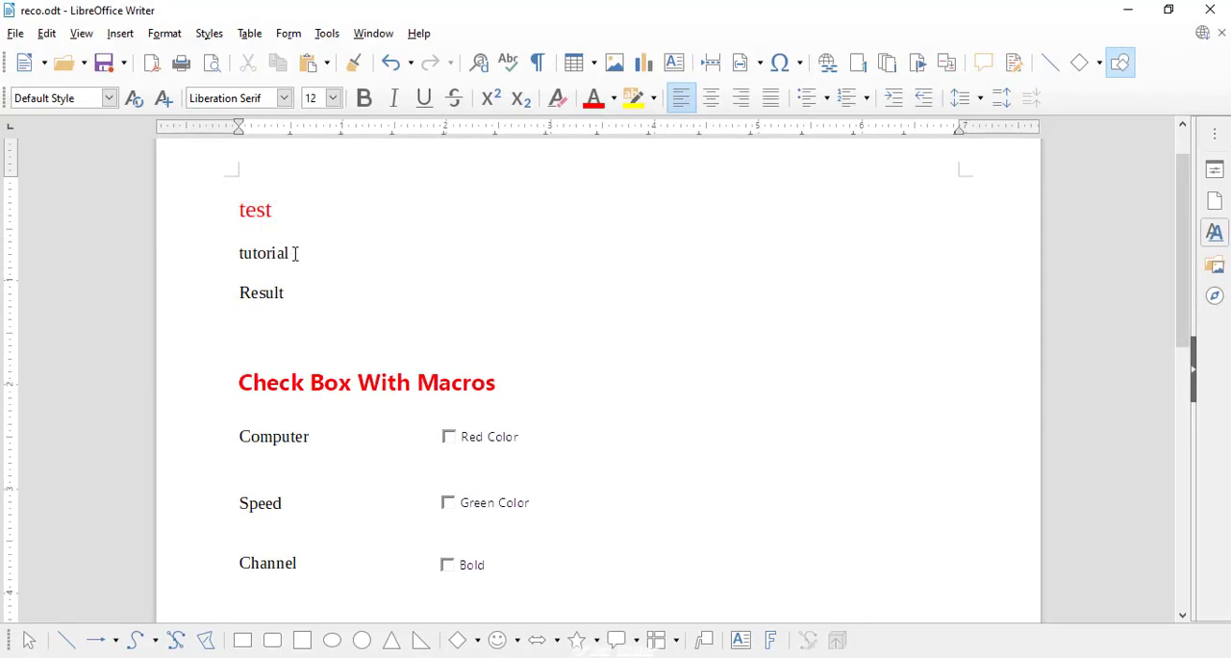
{"action": "left_click_drag", "start_coordinate": [288, 252], "coordinate": [241, 252]}
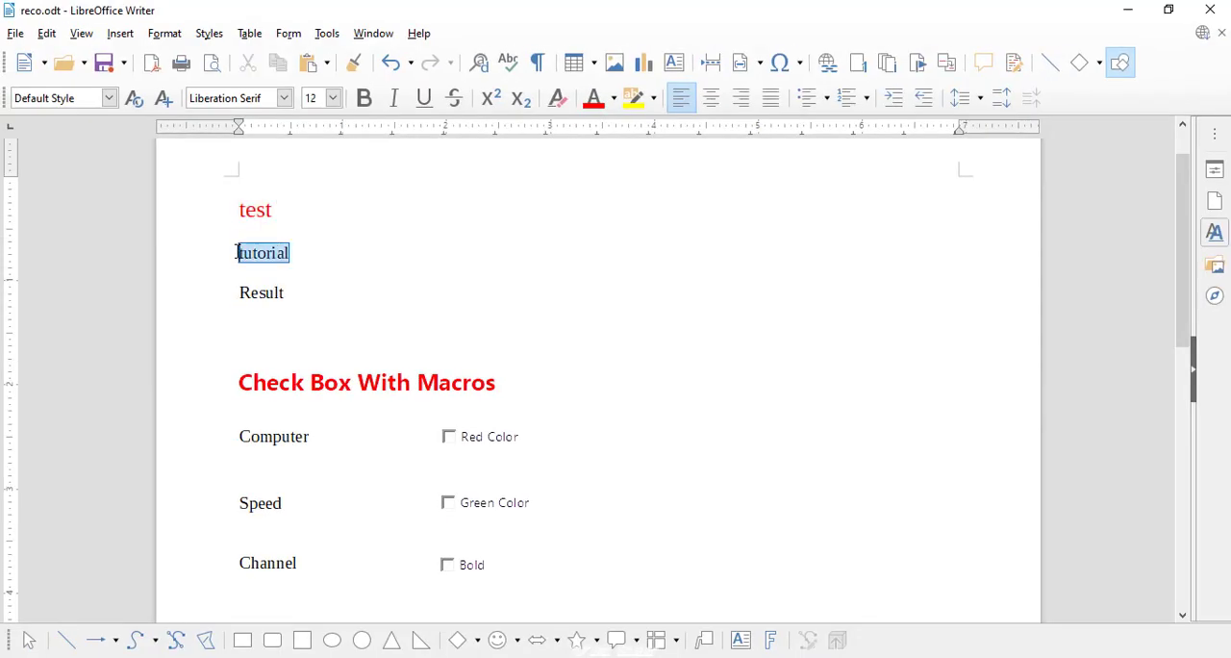
{"action": "left_click", "coordinate": [325, 35]}
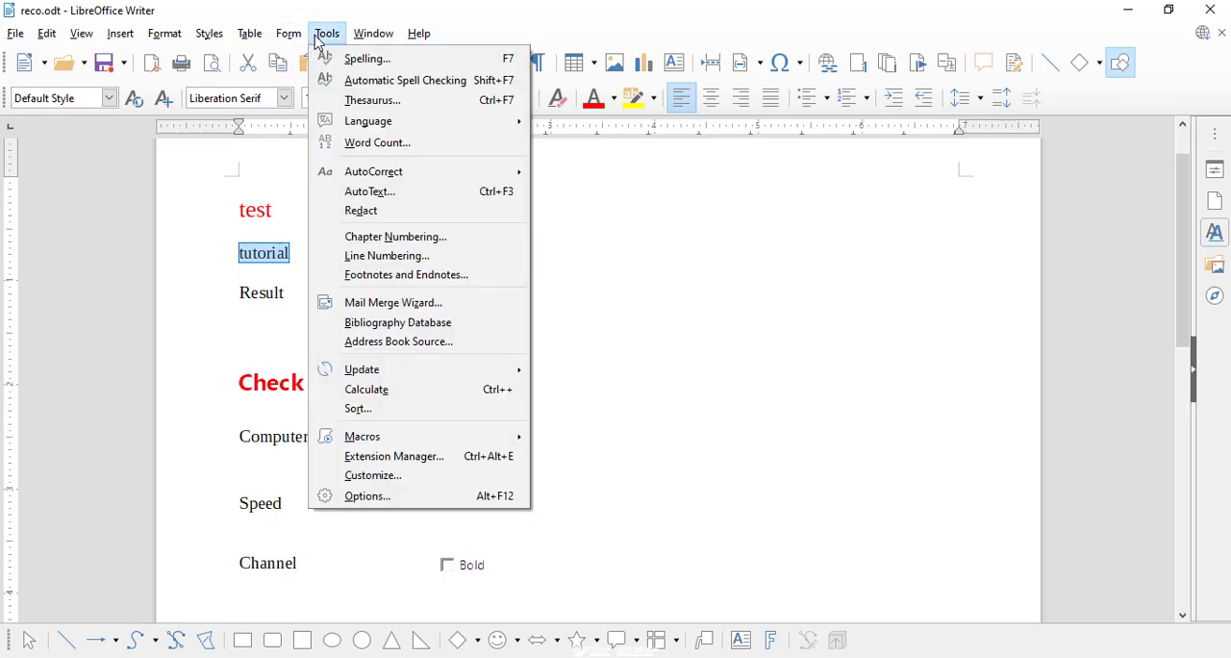
{"action": "mouse_move", "coordinate": [391, 440]}
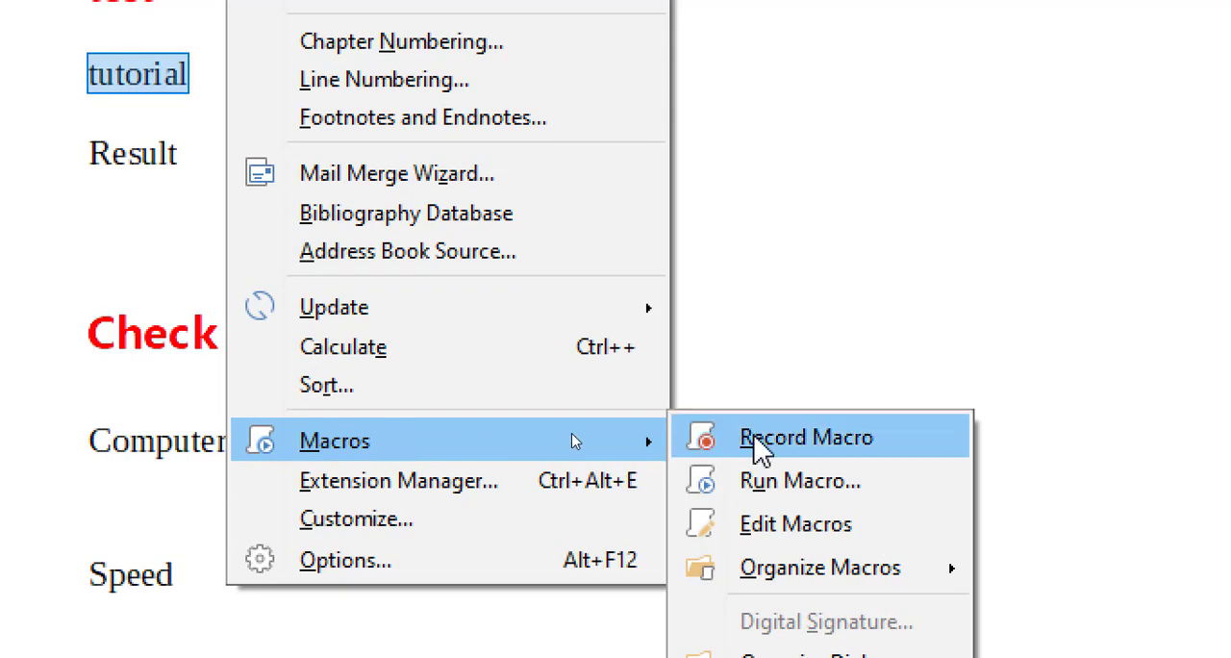
{"action": "left_click", "coordinate": [760, 442]}
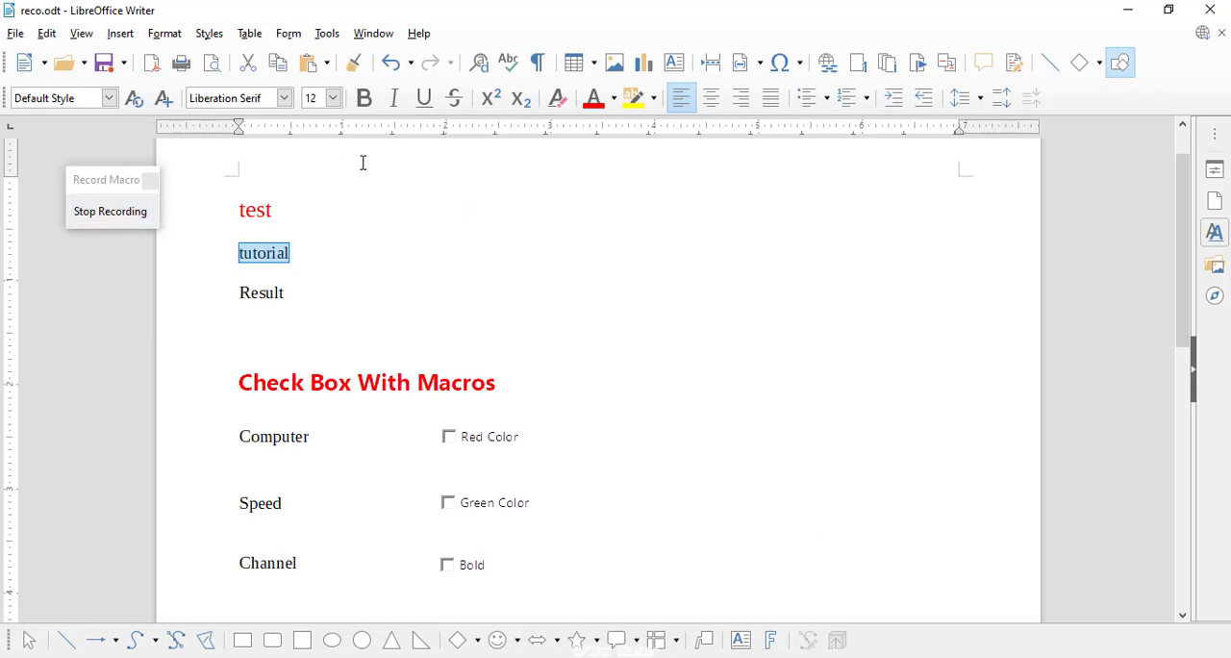
{"action": "left_click", "coordinate": [613, 99]}
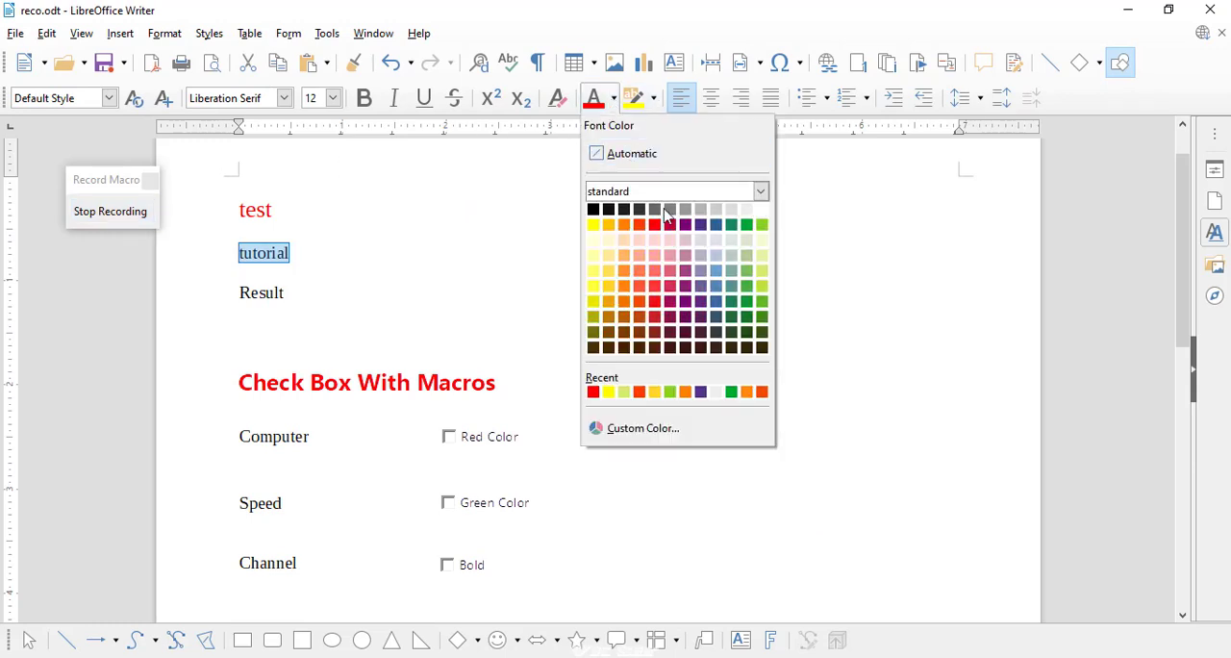
{"action": "left_click", "coordinate": [747, 226]}
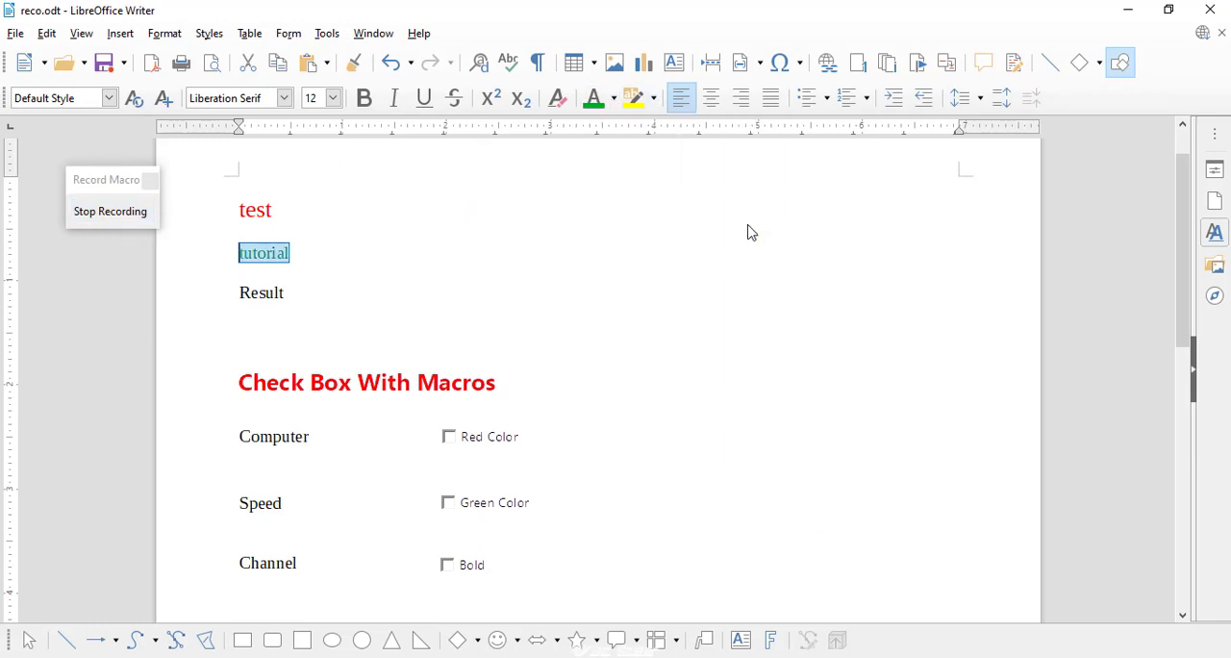
{"action": "left_click", "coordinate": [333, 97]}
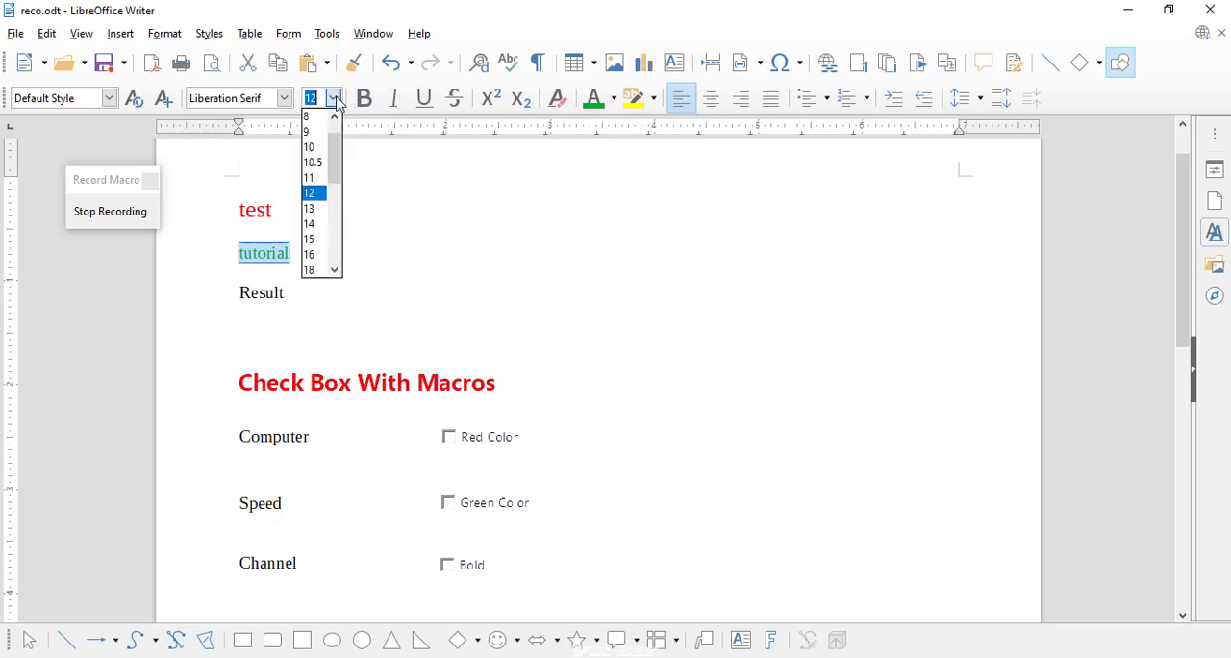
{"action": "left_click", "coordinate": [314, 270]}
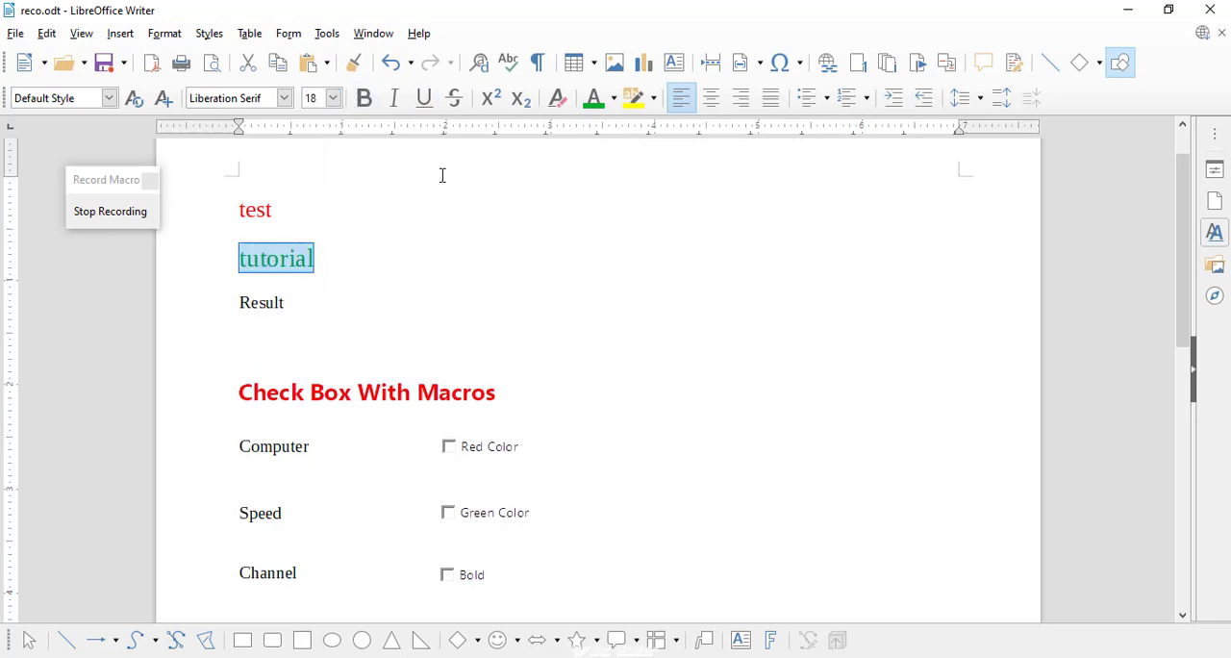
{"action": "left_click", "coordinate": [614, 98]}
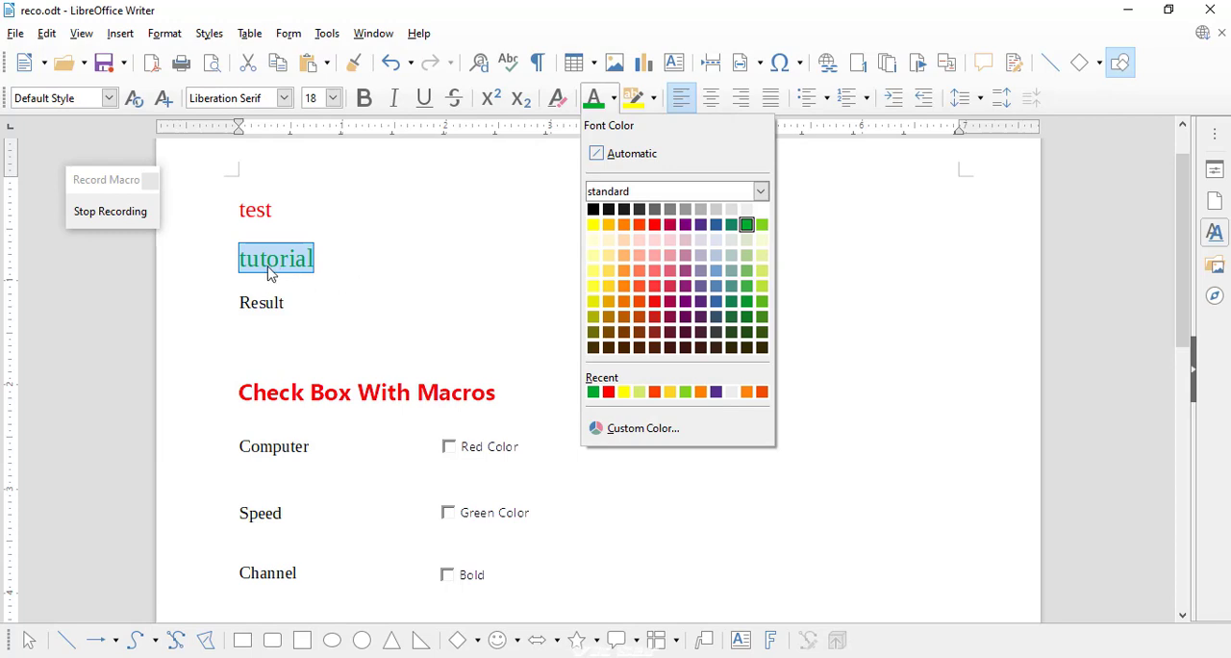
{"action": "left_click", "coordinate": [91, 191]}
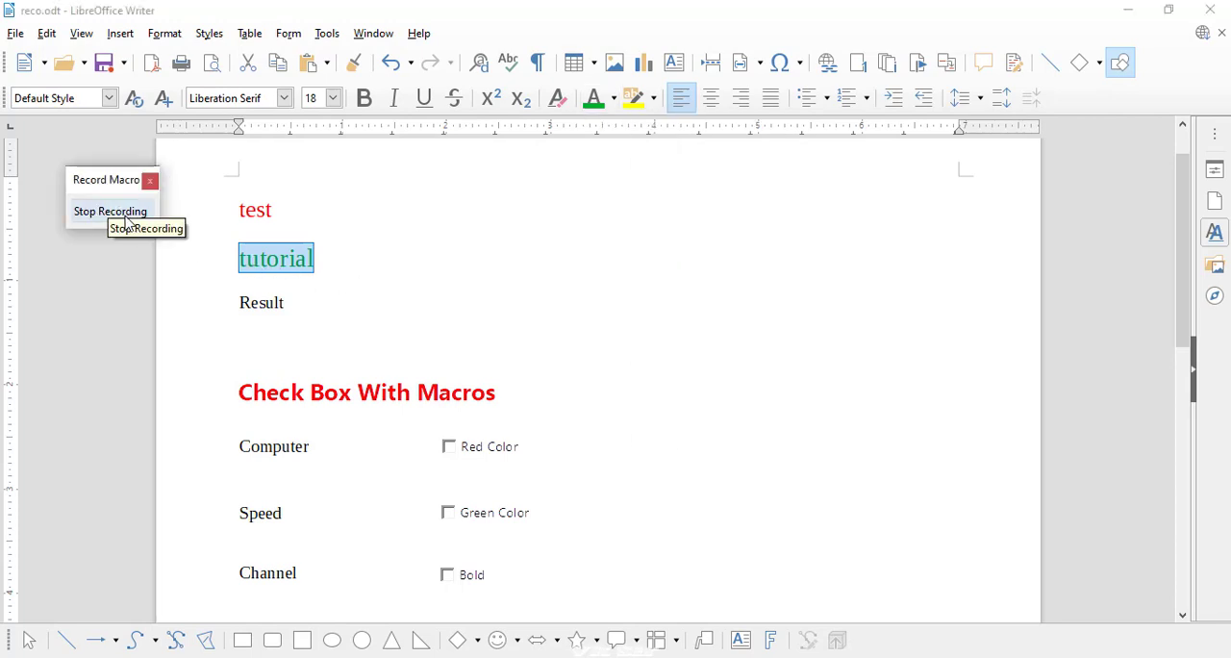
Stop the recording and save the macro as "green" in Module1 of the Standard library
{"action": "left_click", "coordinate": [111, 216]}
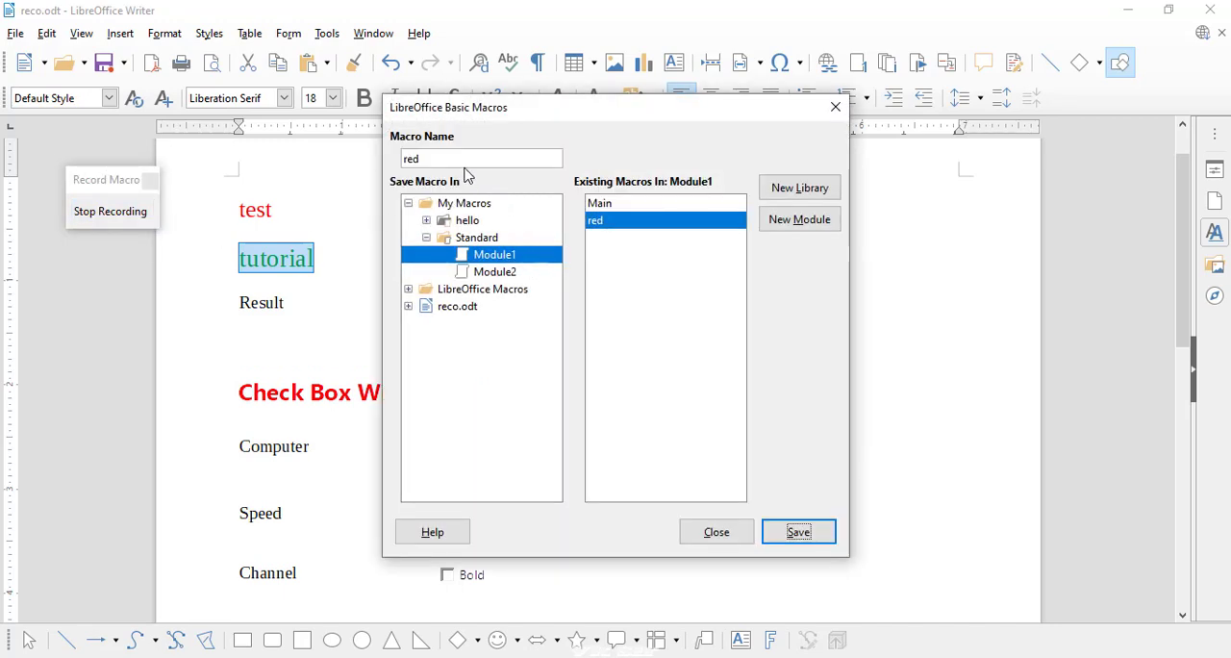
{"action": "left_click_drag", "start_coordinate": [436, 160], "coordinate": [392, 158]}
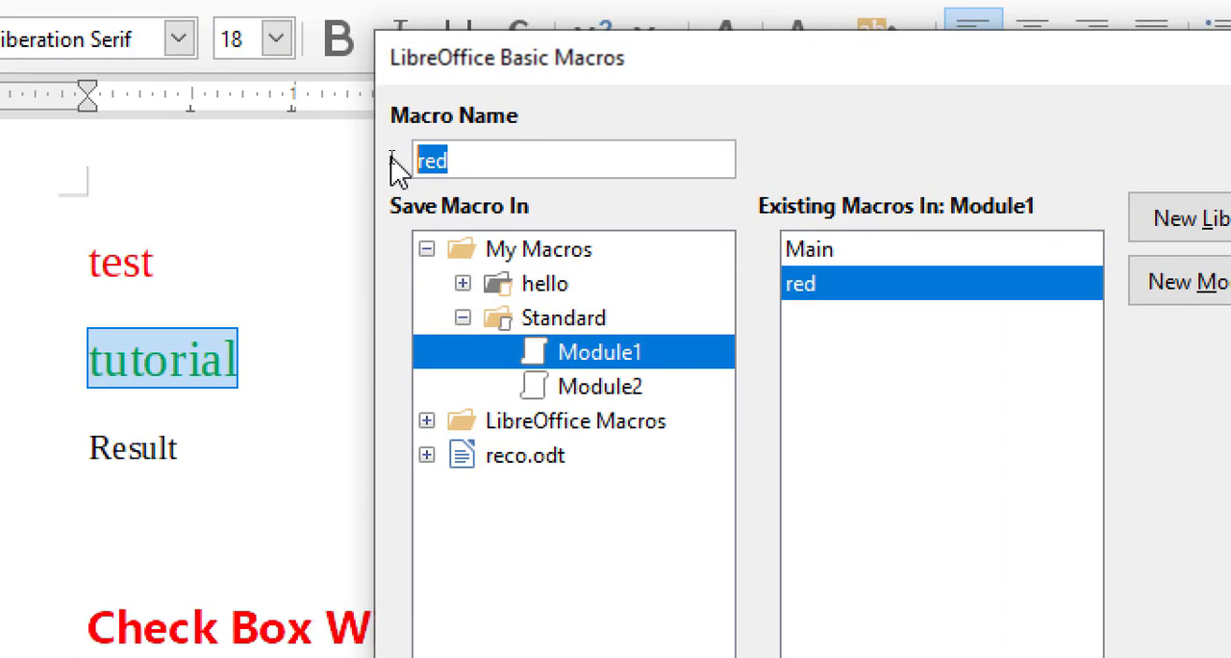
{"action": "type", "text": "gree"}
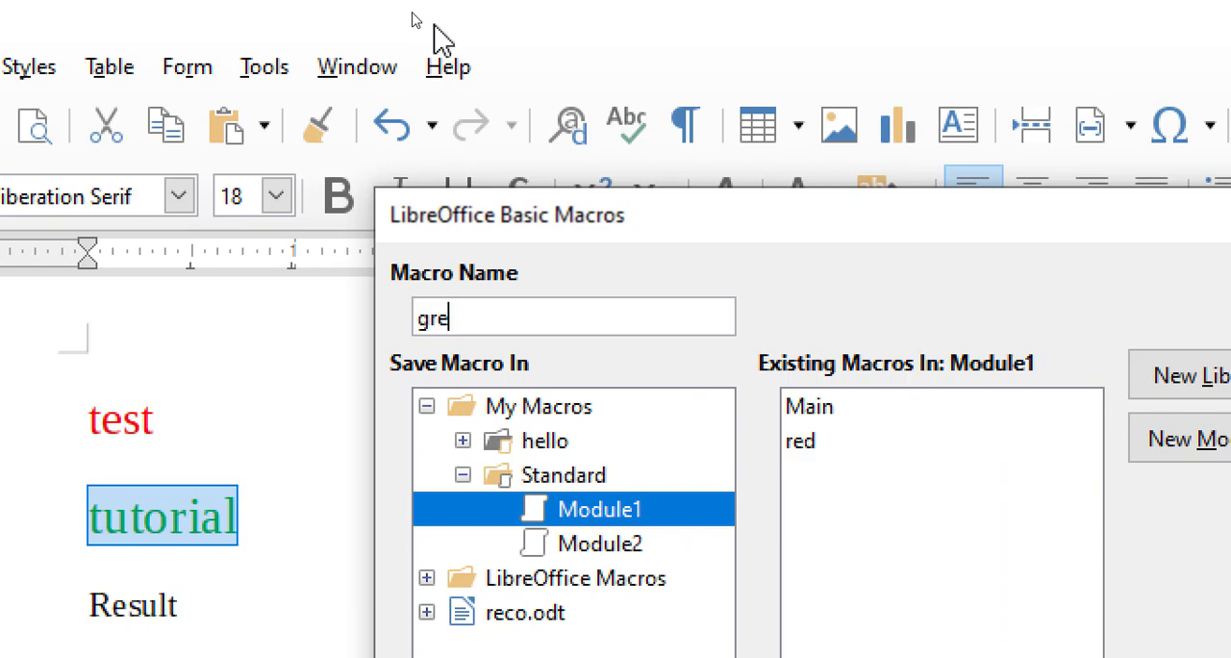
{"action": "type", "text": "n"}
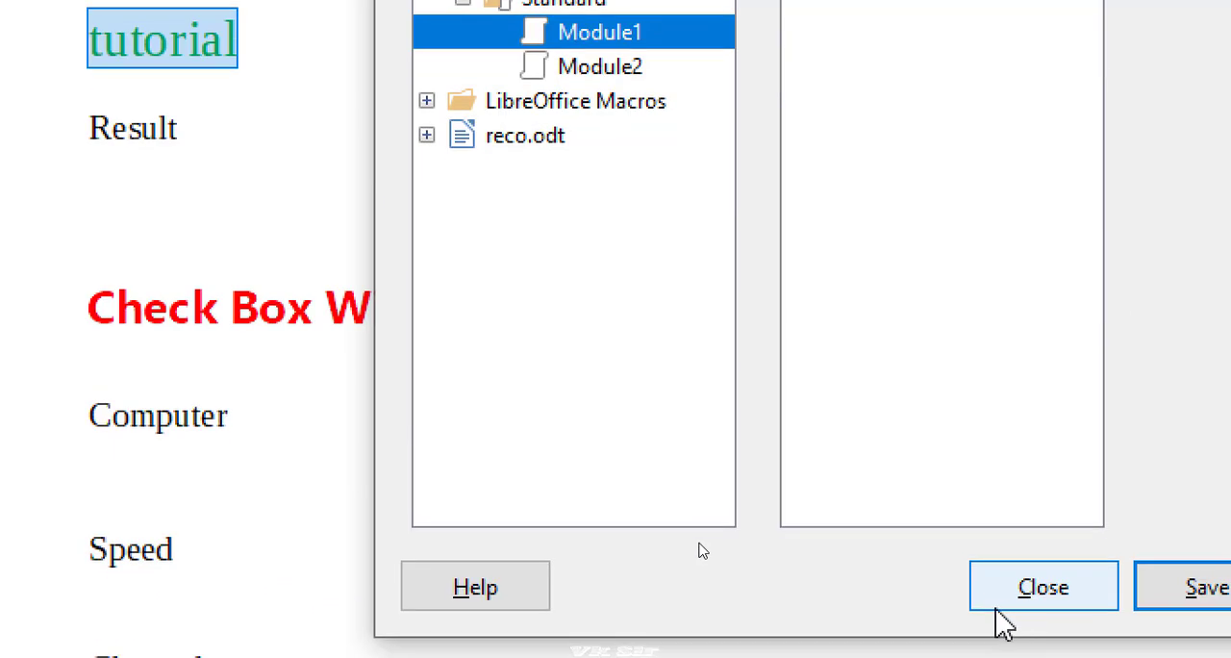
{"action": "left_click", "coordinate": [1120, 588]}
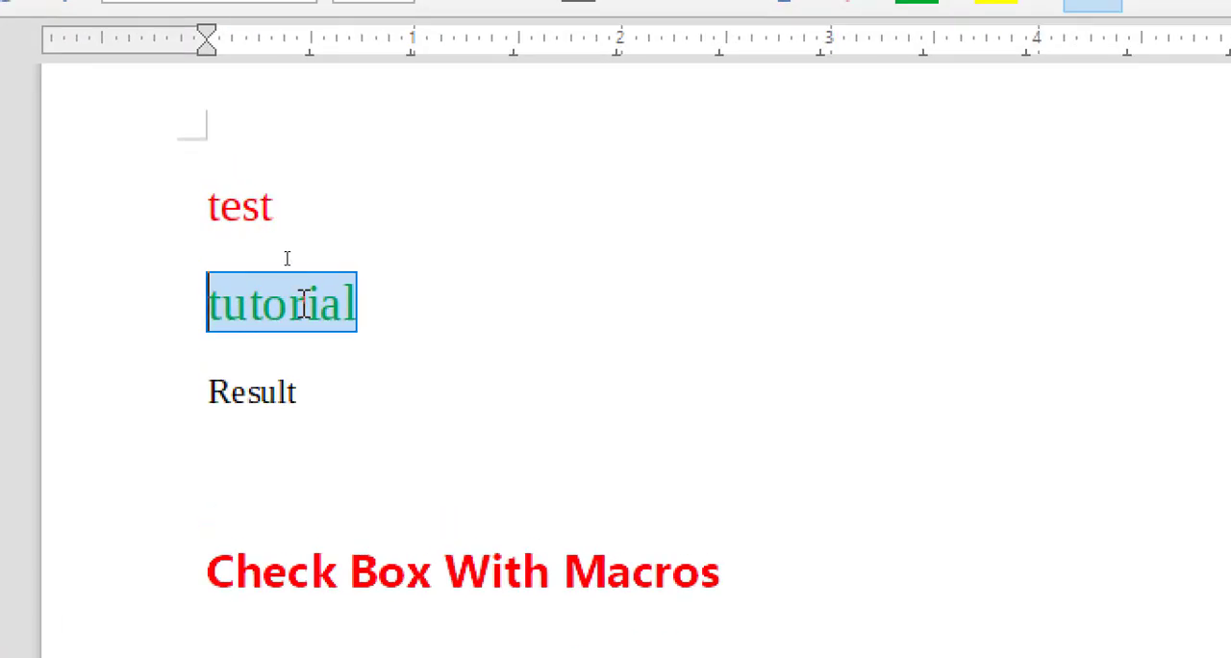
Start recording a macro for the word "Result", make it bold and set its font size to 18
{"action": "left_click", "coordinate": [288, 259]}
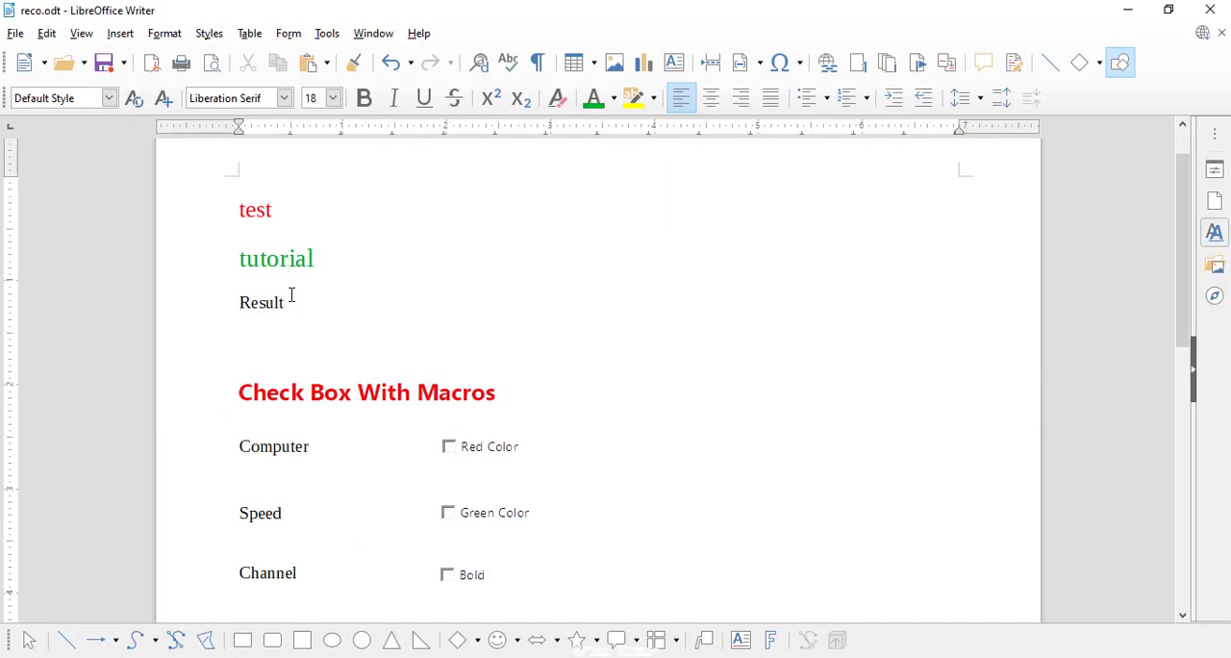
{"action": "left_click_drag", "start_coordinate": [290, 302], "coordinate": [228, 295]}
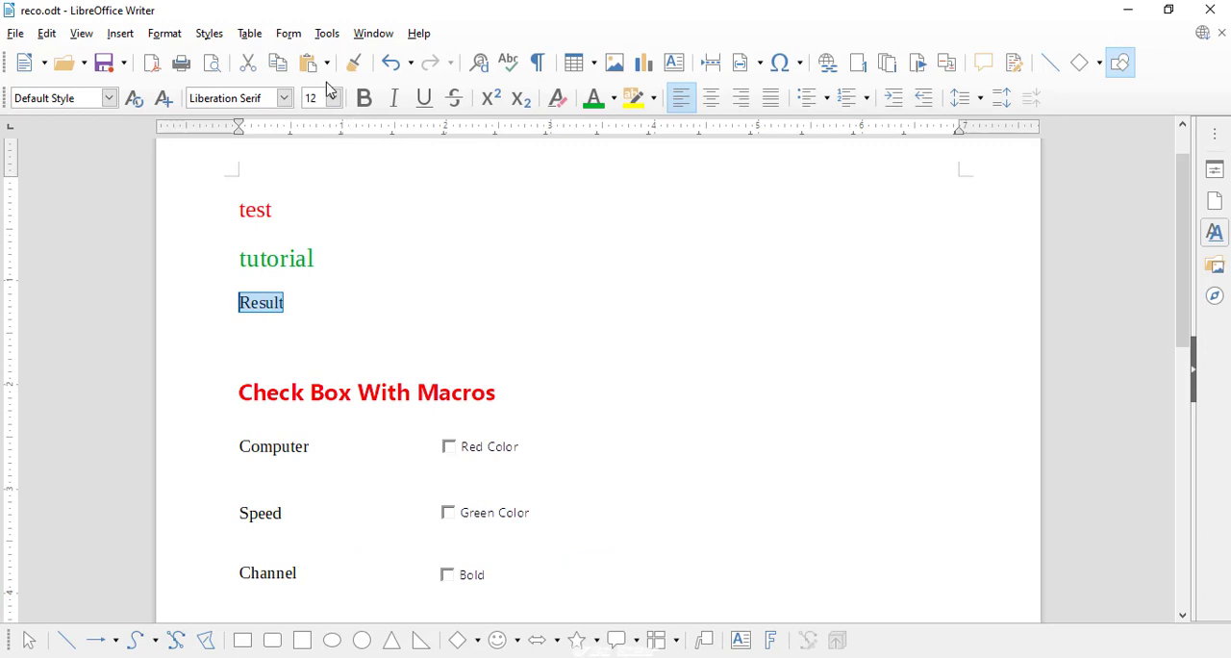
{"action": "left_click", "coordinate": [323, 39]}
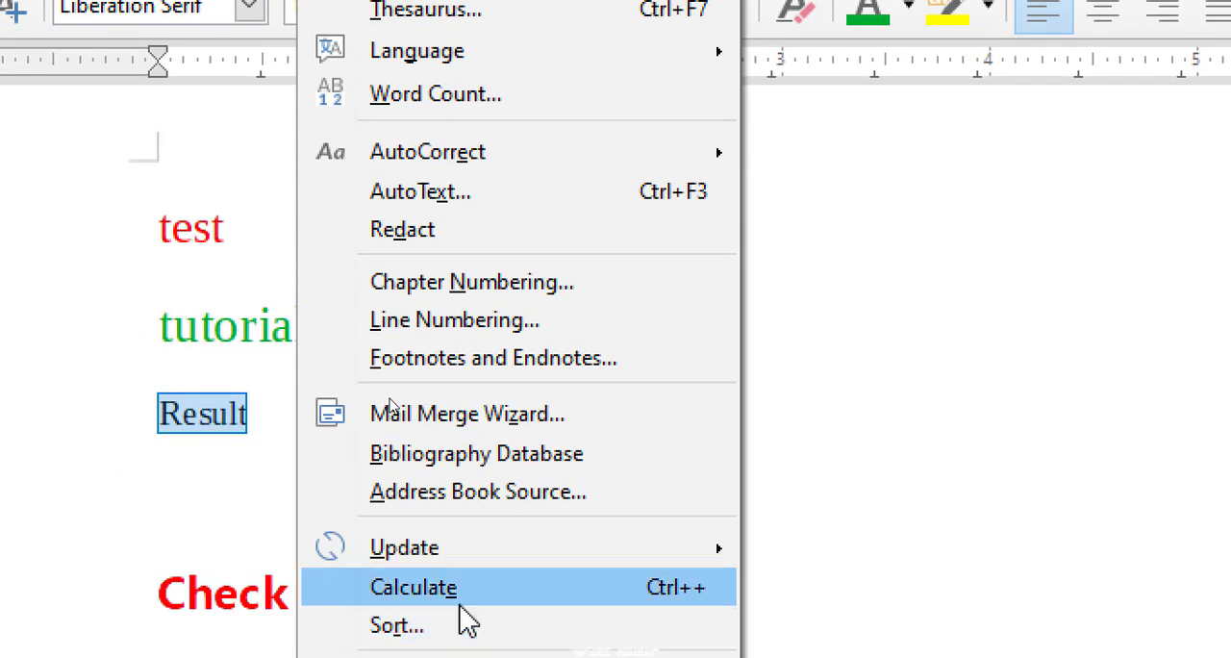
{"action": "mouse_move", "coordinate": [462, 621]}
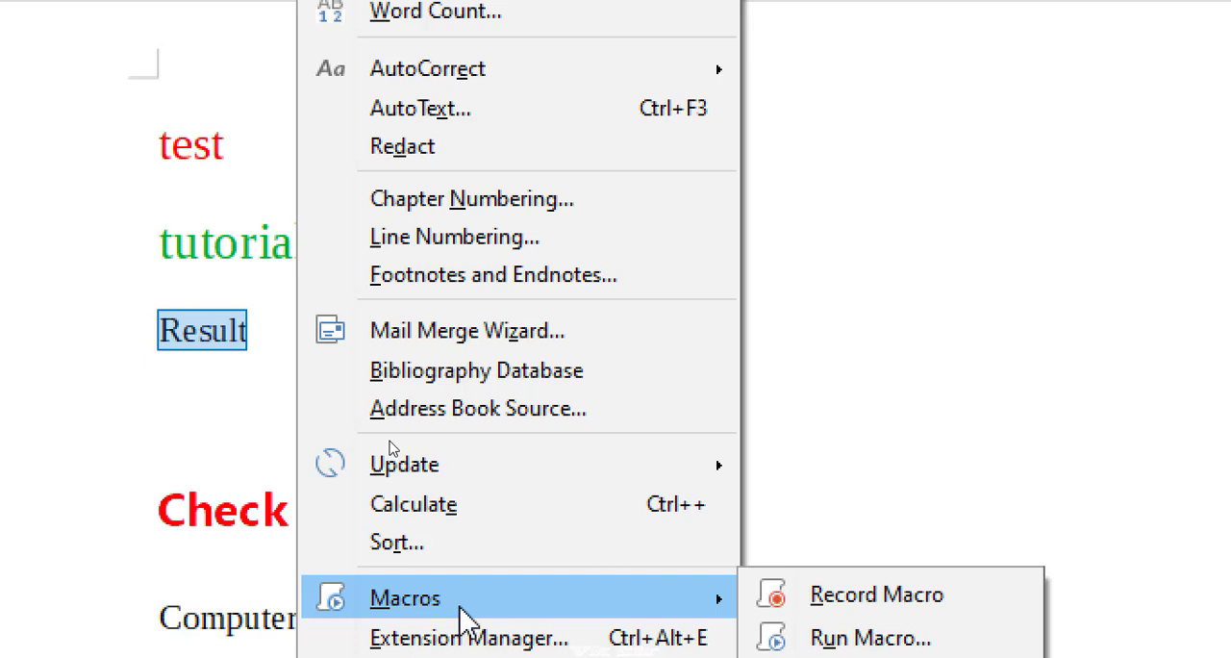
{"action": "left_click", "coordinate": [794, 611]}
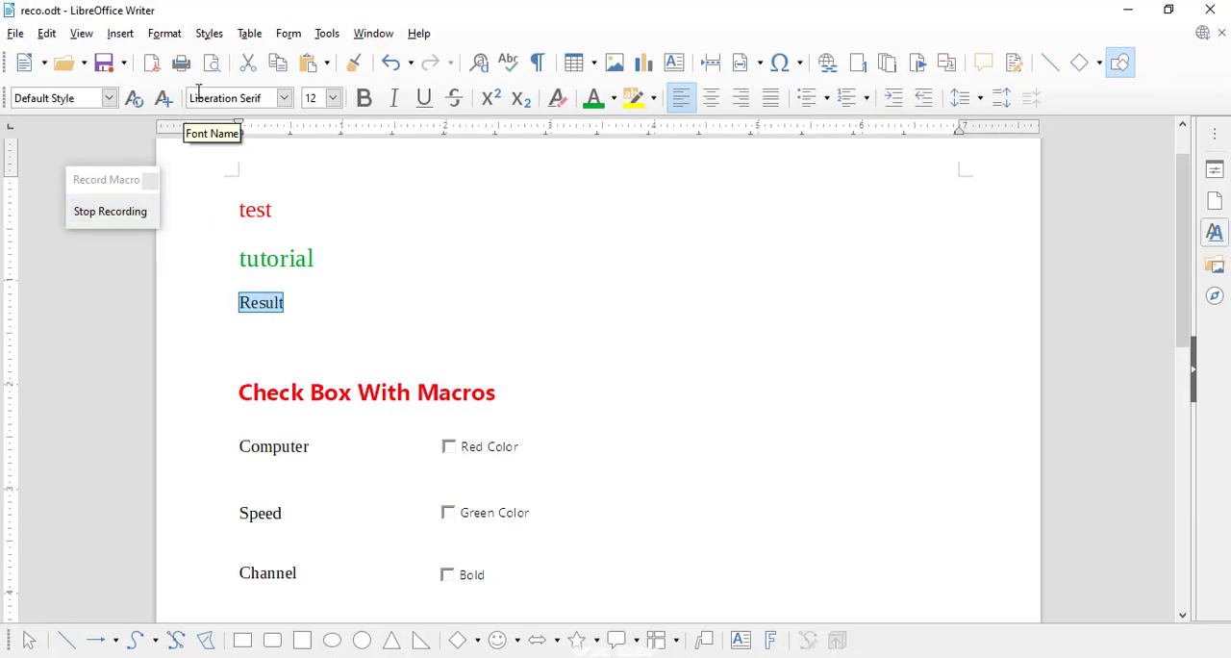
{"action": "left_click", "coordinate": [365, 103]}
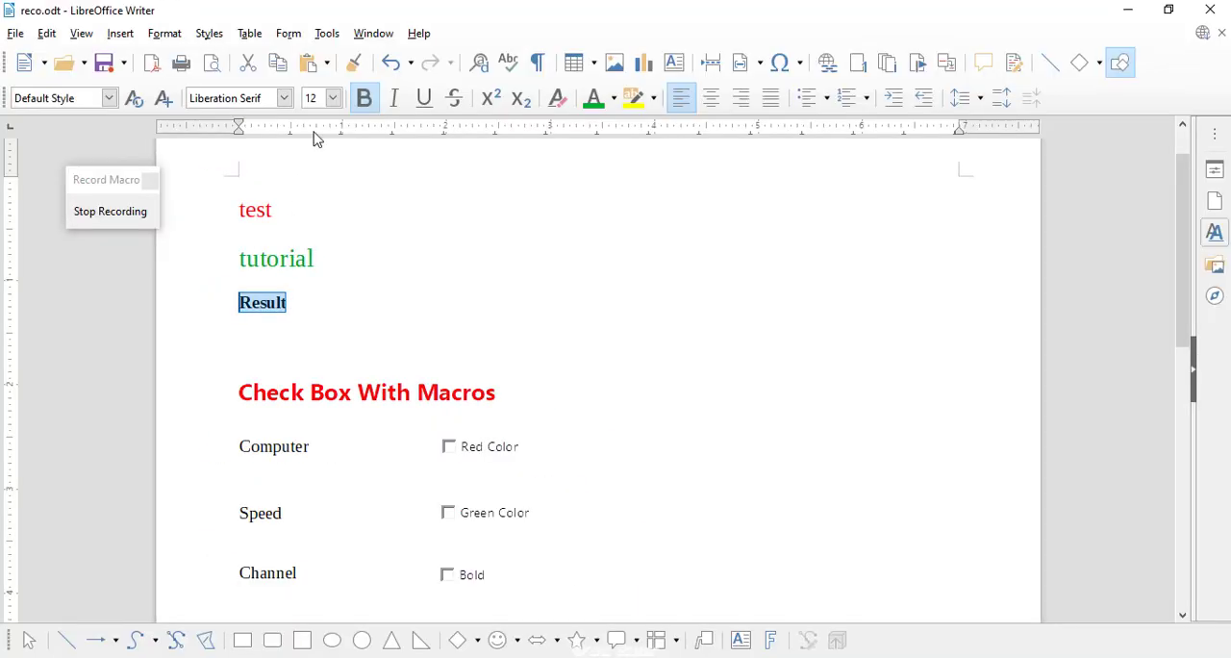
{"action": "left_click", "coordinate": [336, 104]}
{"action": "left_click", "coordinate": [317, 226]}
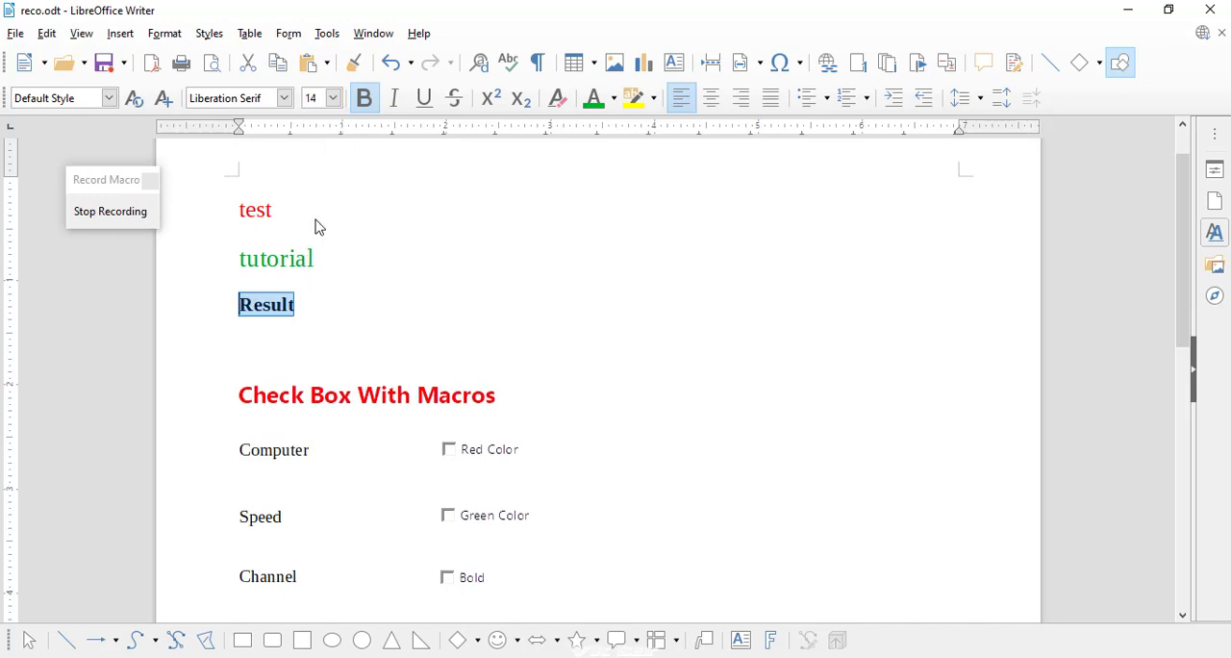
{"action": "left_click", "coordinate": [332, 98]}
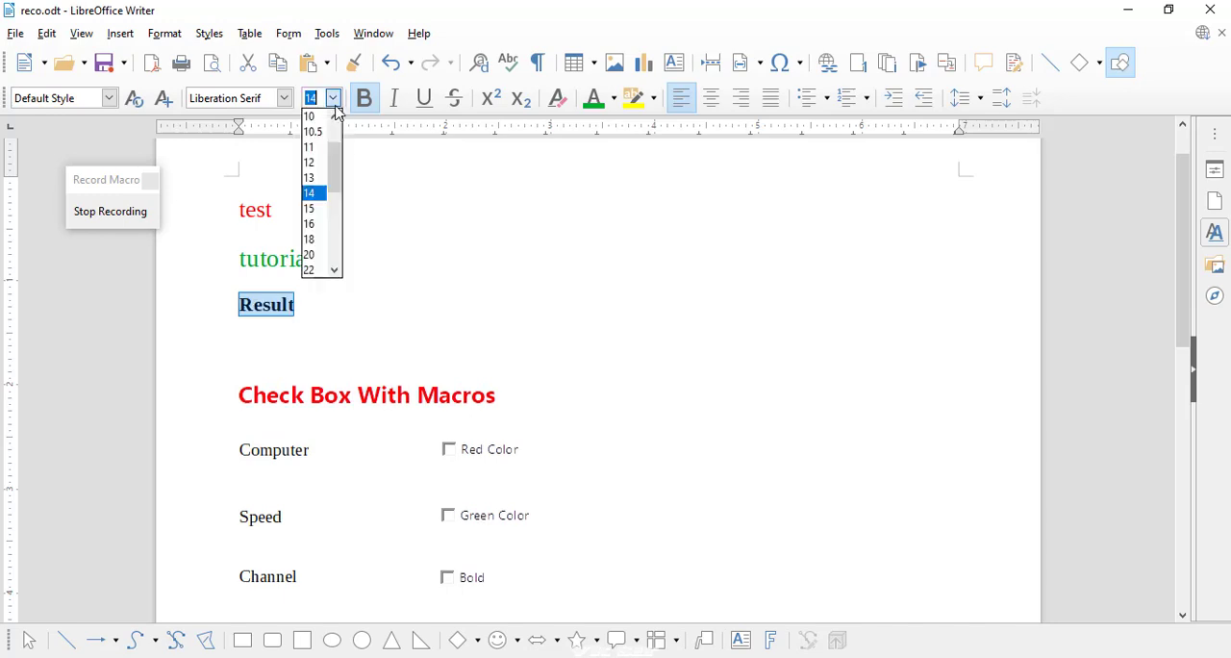
{"action": "left_click", "coordinate": [317, 240]}
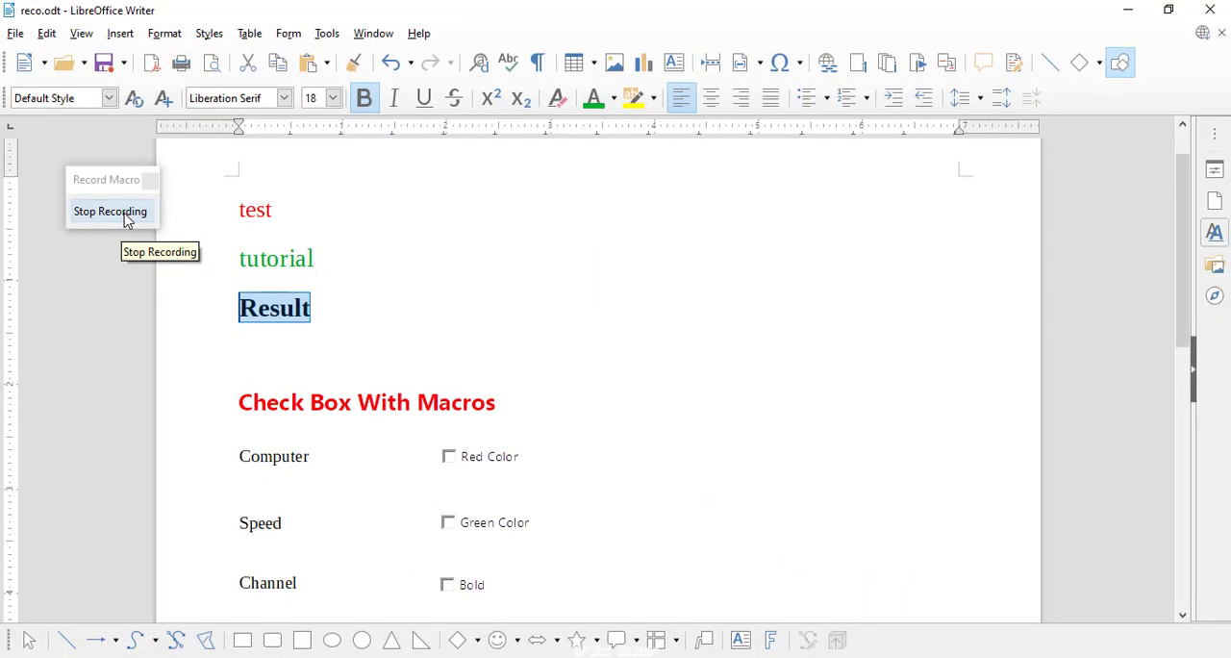
Stop the recording and save the macro as "bold" in Module1 of the Standard library
{"action": "left_click", "coordinate": [125, 219]}
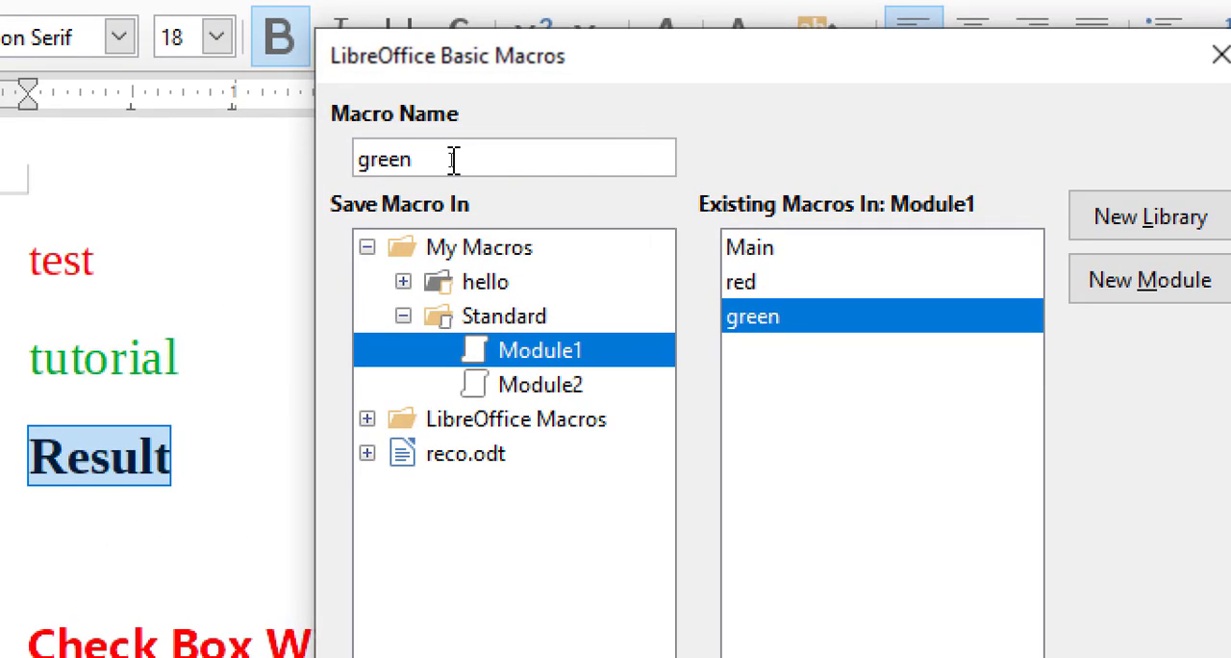
{"action": "left_click_drag", "start_coordinate": [446, 159], "coordinate": [388, 161]}
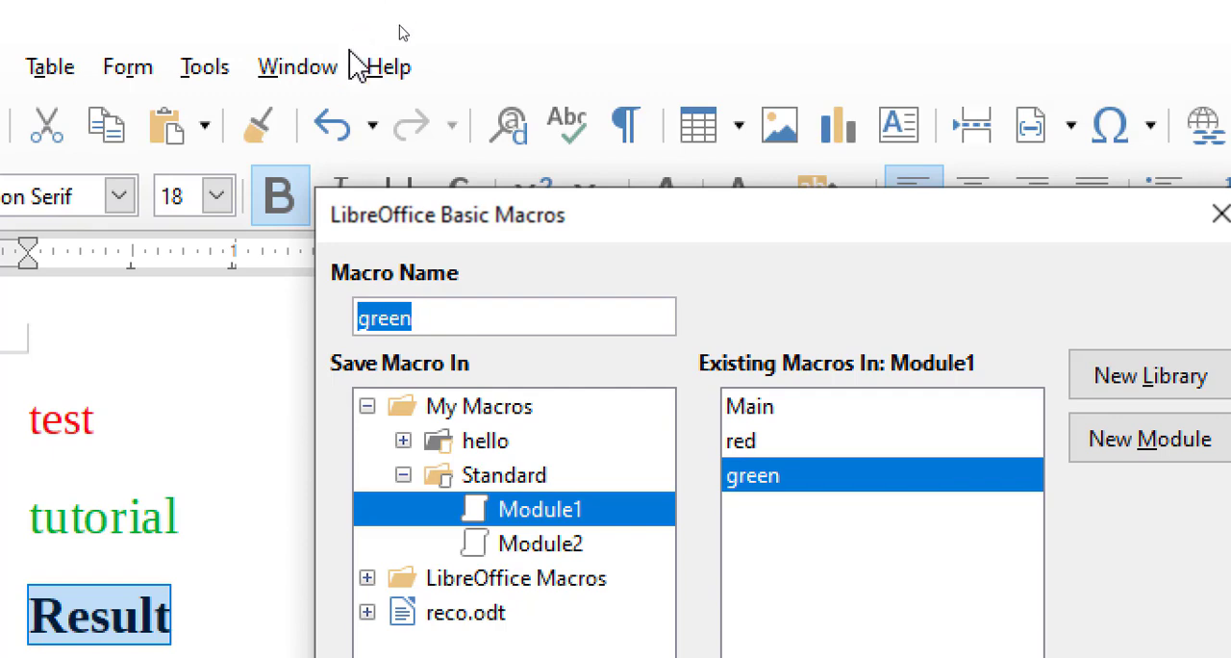
{"action": "type", "text": "bo"}
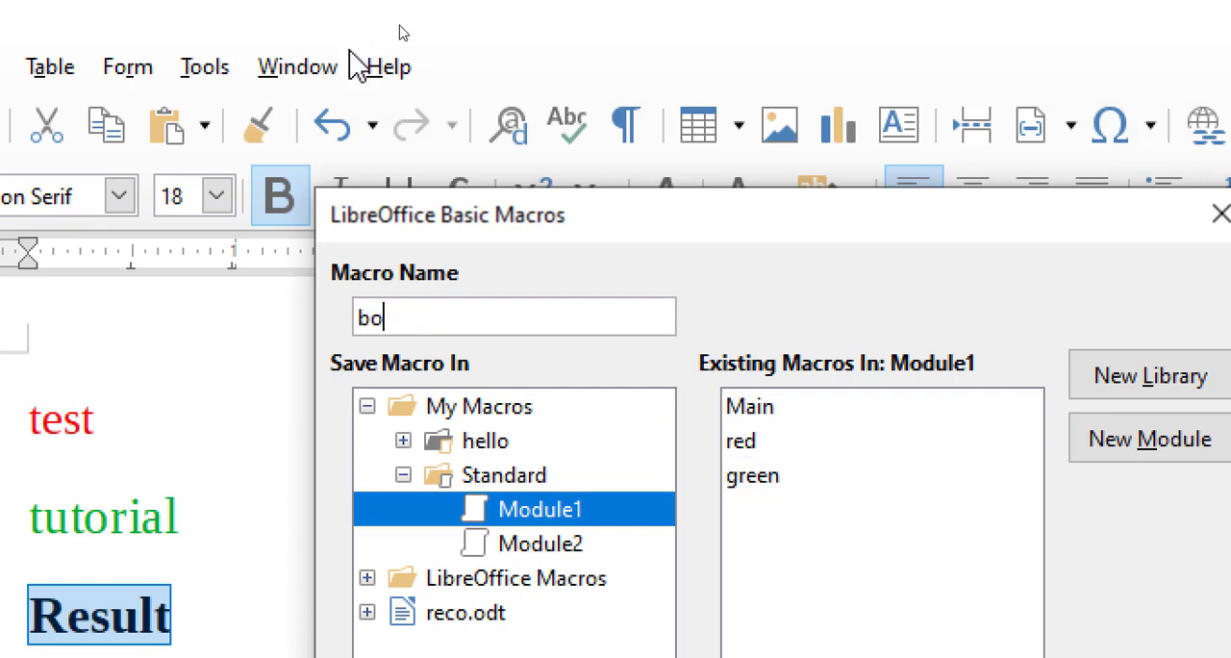
{"action": "type", "text": "ld"}
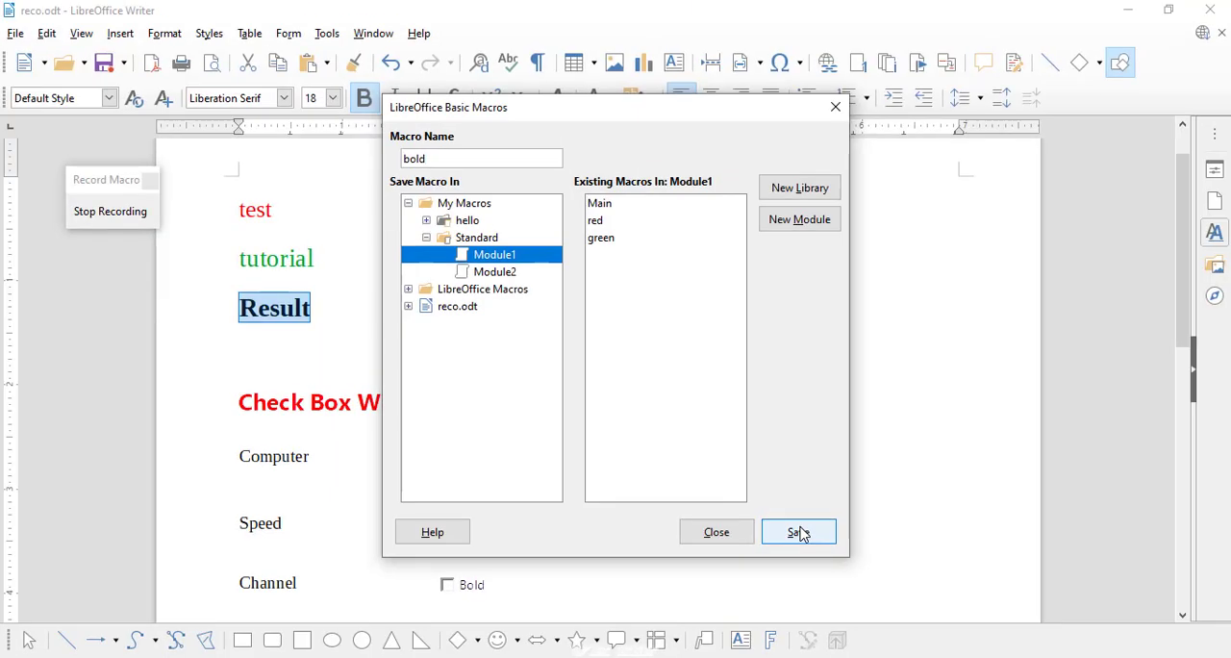
{"action": "left_click", "coordinate": [798, 532]}
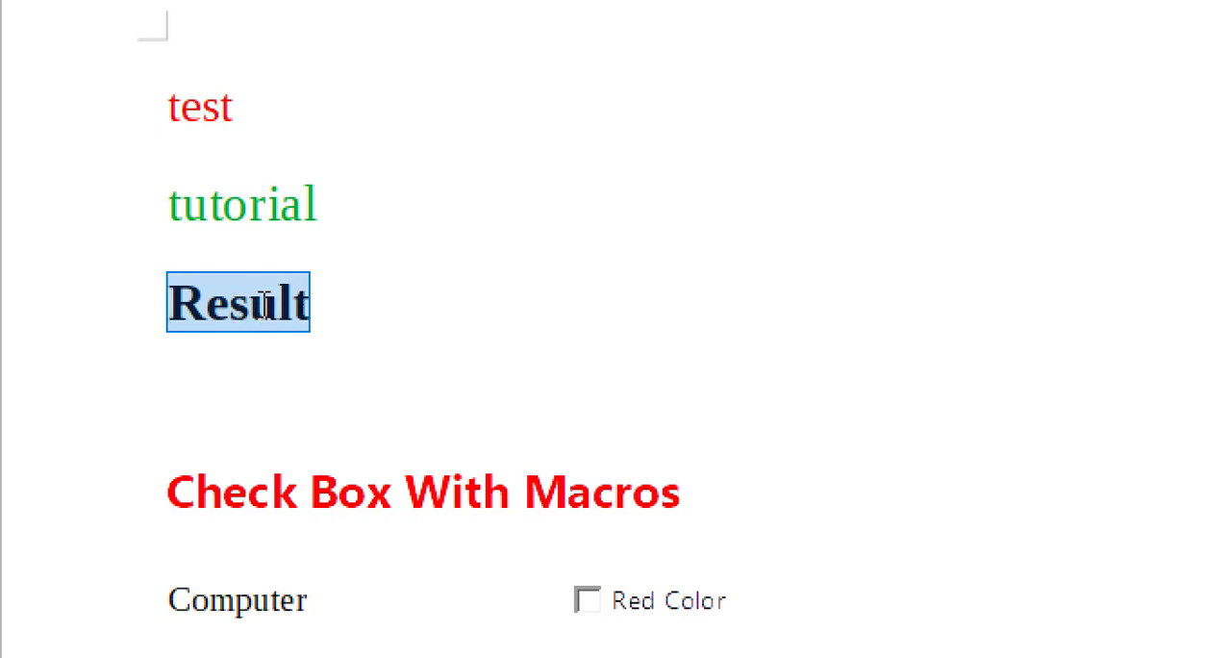
Open the control properties of the Red Color check box and display its events
{"action": "scroll", "coordinate": [489, 500], "scroll_direction": "down", "scroll_amount": 2}
{"action": "scroll", "coordinate": [349, 284], "scroll_direction": "up", "scroll_amount": 2}
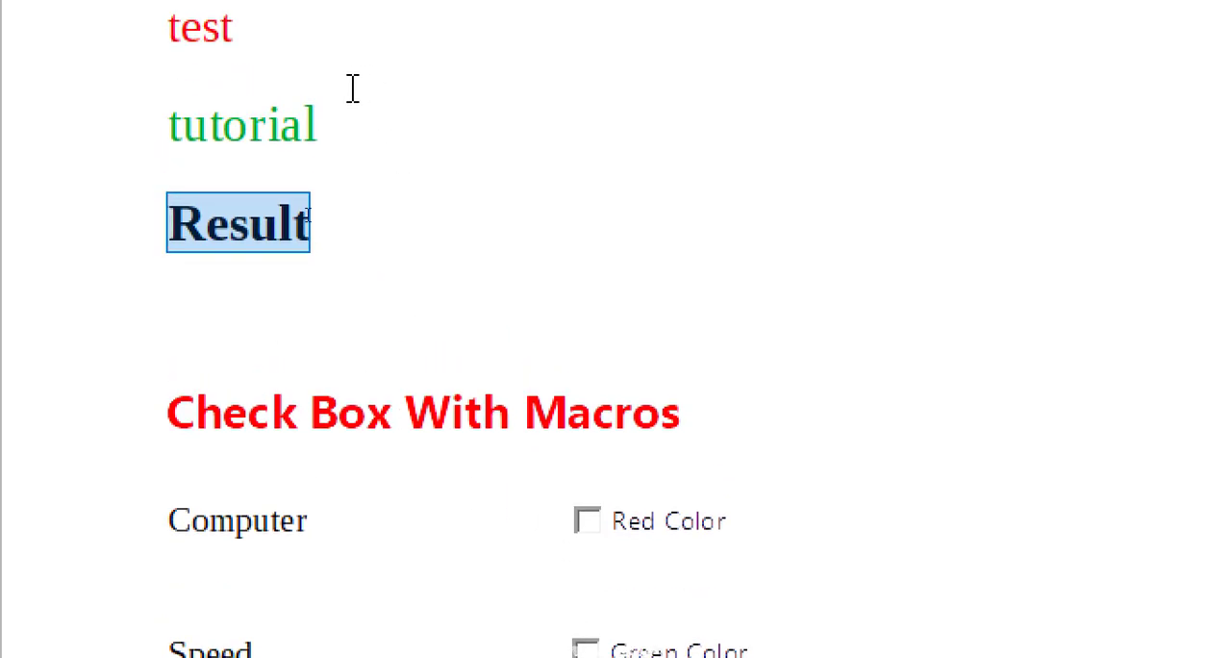
{"action": "scroll", "coordinate": [333, 357], "scroll_direction": "down", "scroll_amount": 2}
{"action": "scroll", "coordinate": [508, 529], "scroll_direction": "down", "scroll_amount": 3}
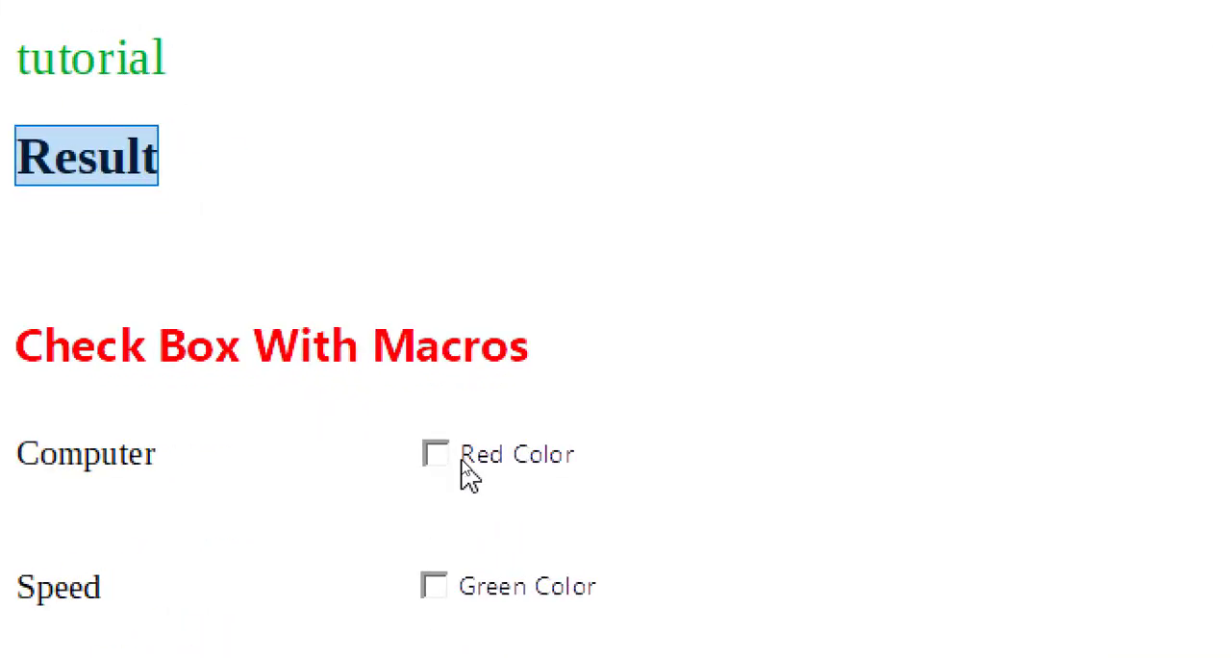
{"action": "left_click", "coordinate": [463, 464]}
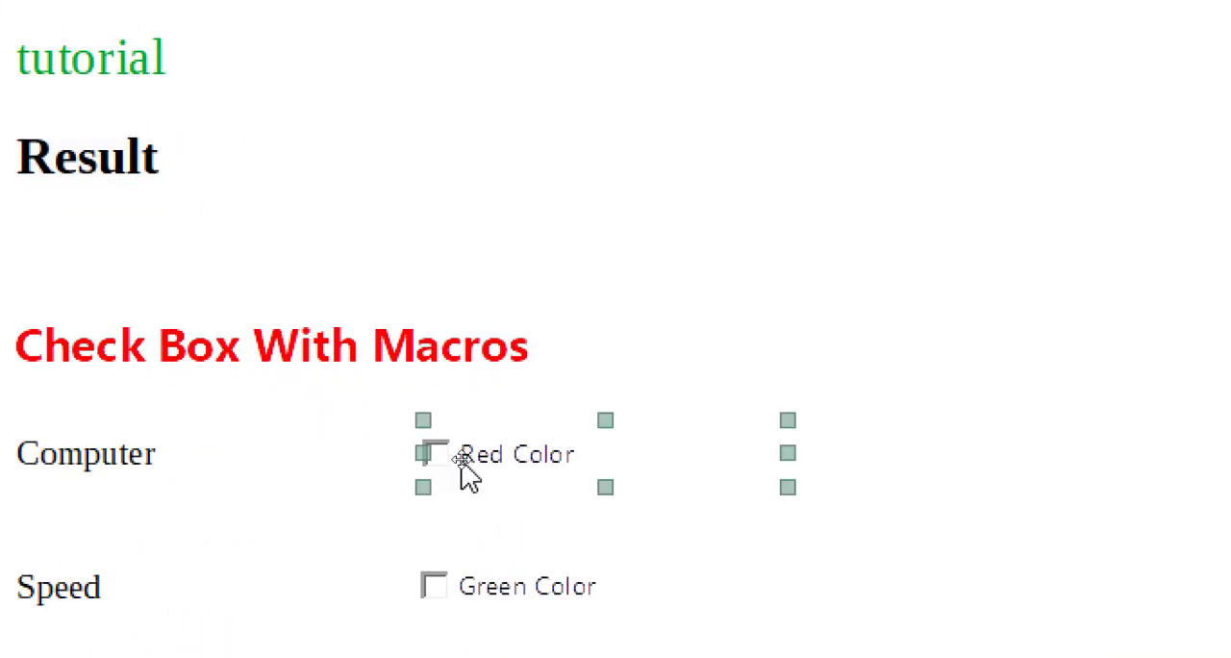
{"action": "right_click", "coordinate": [462, 465]}
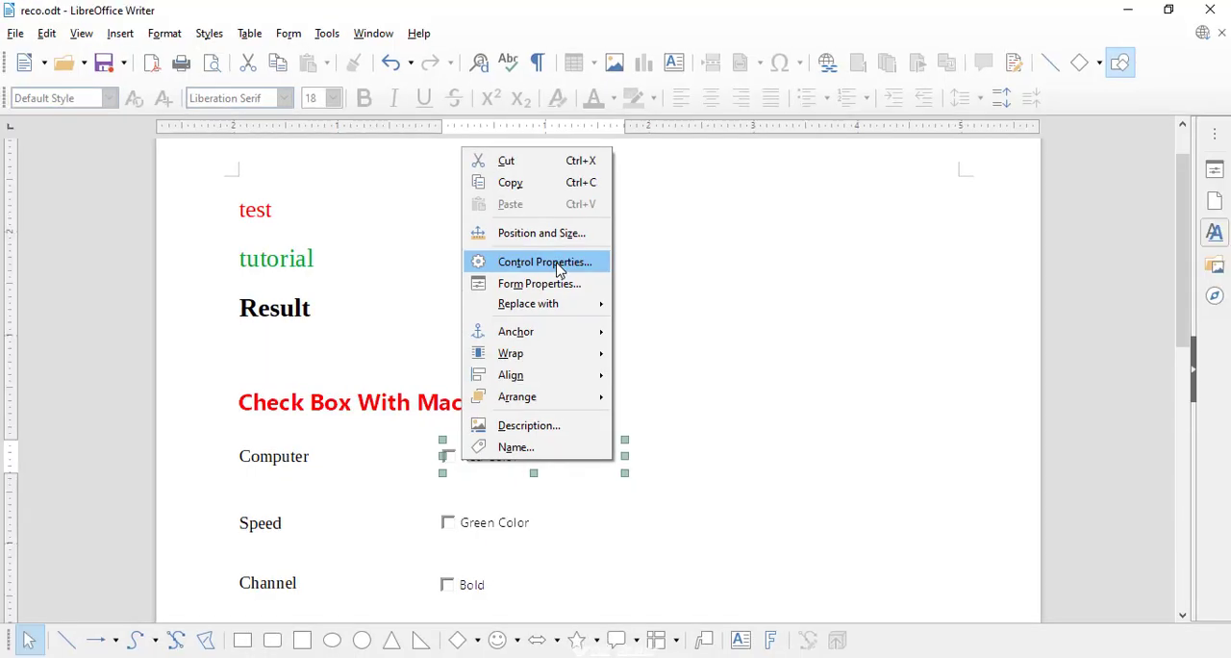
{"action": "left_click", "coordinate": [558, 269]}
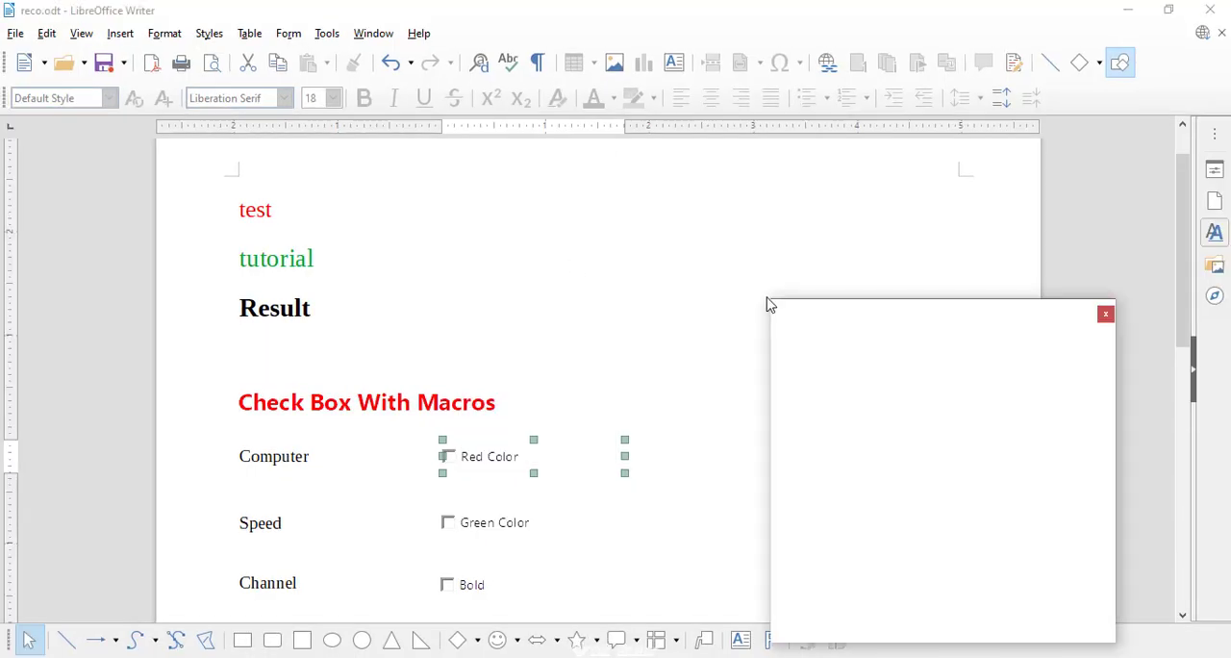
{"action": "left_click_drag", "start_coordinate": [826, 316], "coordinate": [588, 217]}
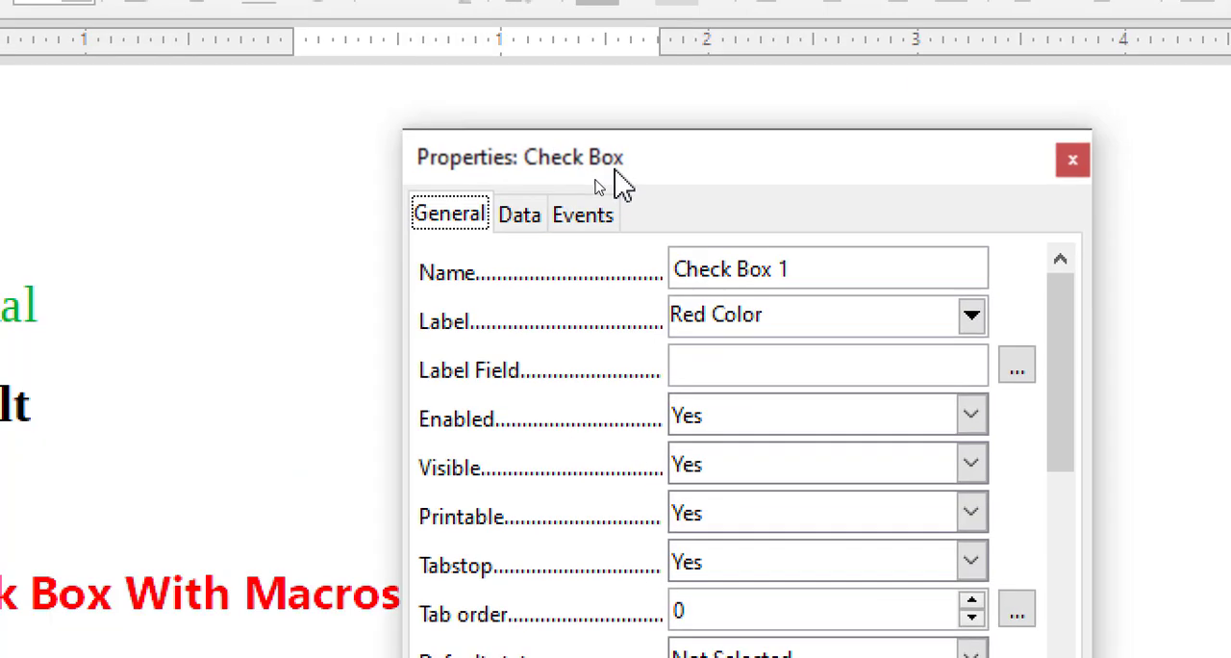
{"action": "left_click_drag", "start_coordinate": [614, 175], "coordinate": [589, 141]}
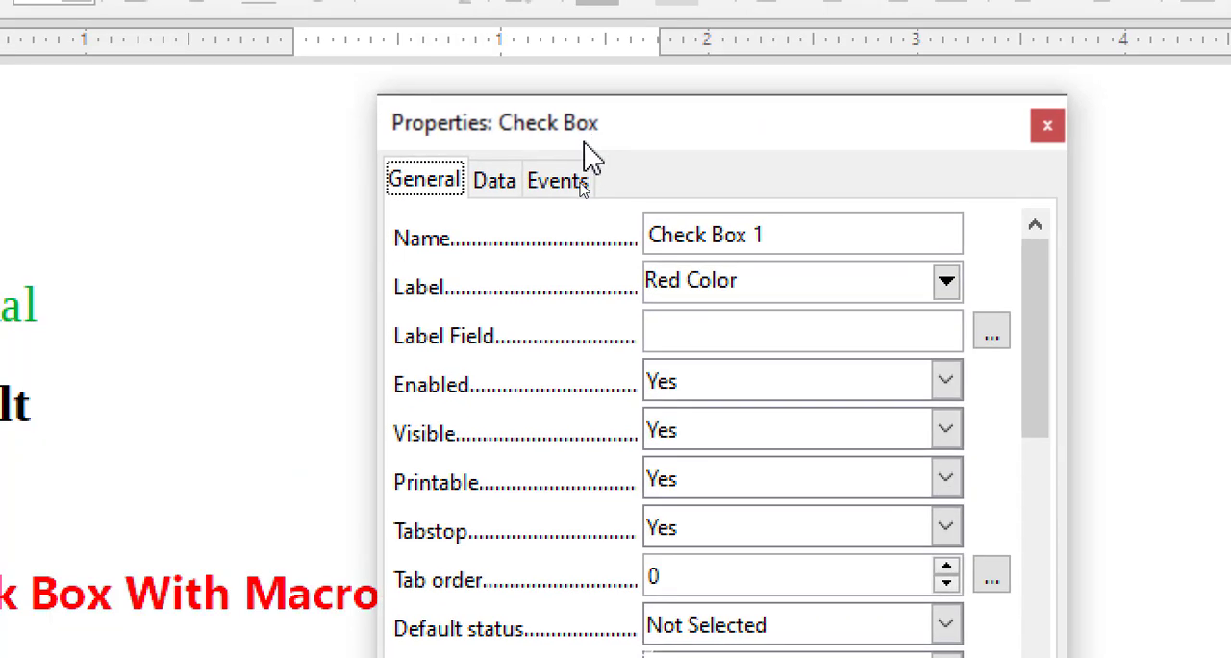
{"action": "left_click", "coordinate": [557, 180]}
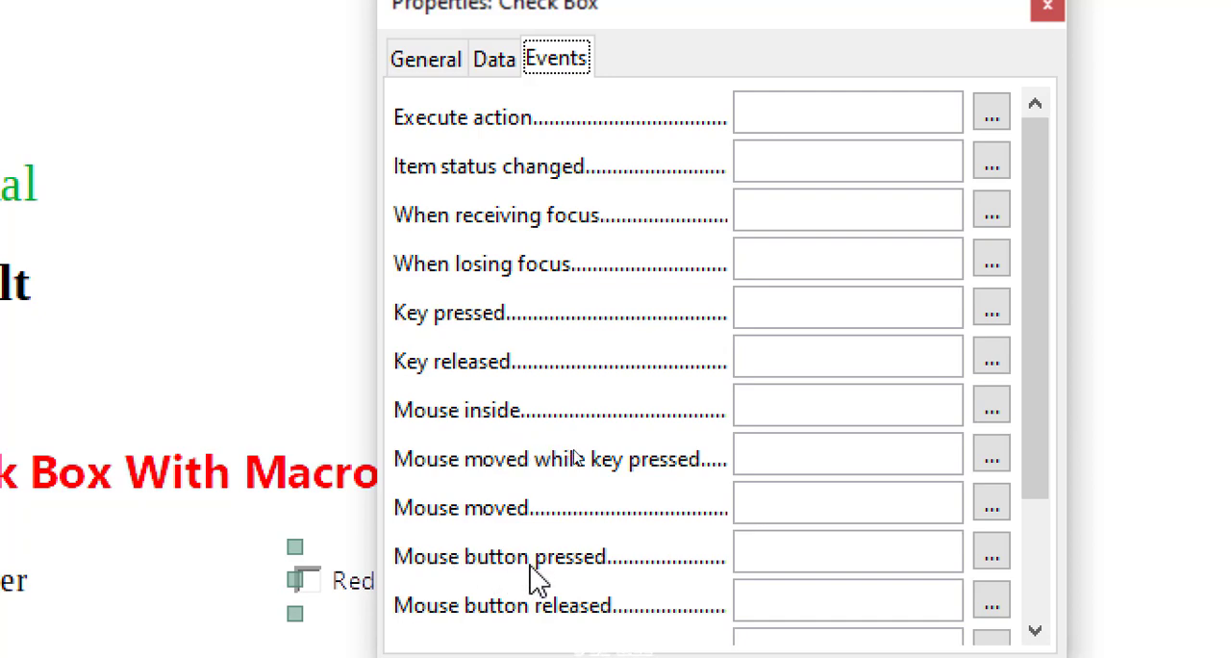
Assign the "red" macro from Module1 of My Macros' Standard library to the Red Color check box's Mouse button pressed event
{"action": "left_click", "coordinate": [1000, 556]}
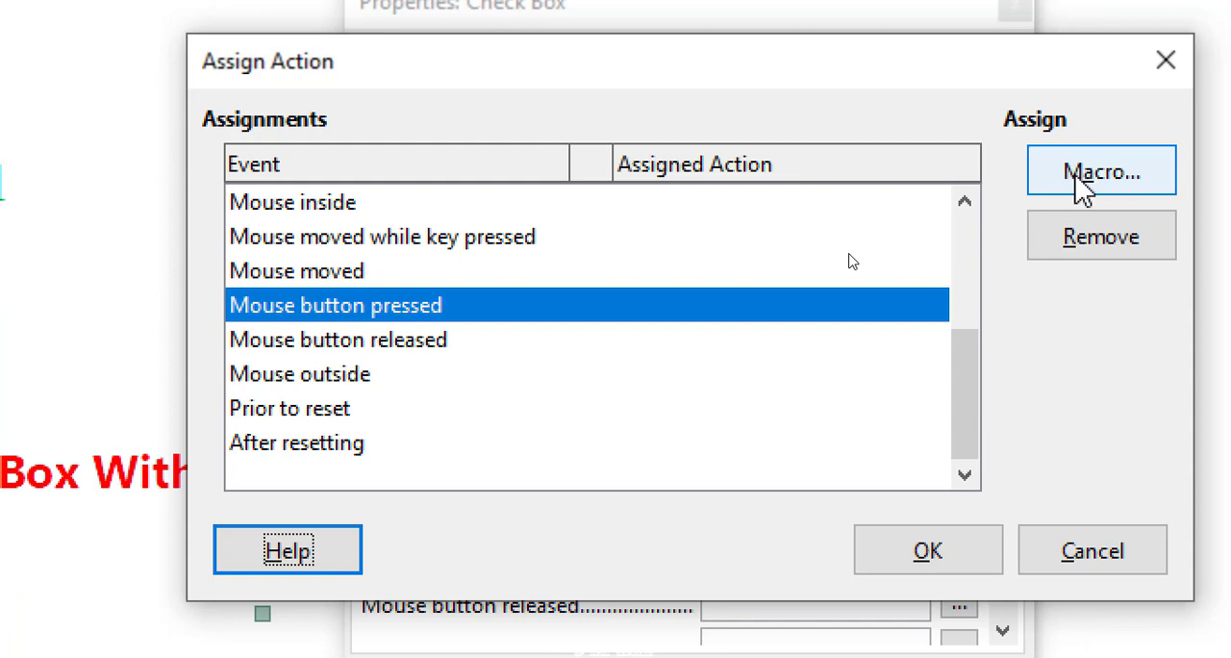
{"action": "left_click", "coordinate": [1058, 173]}
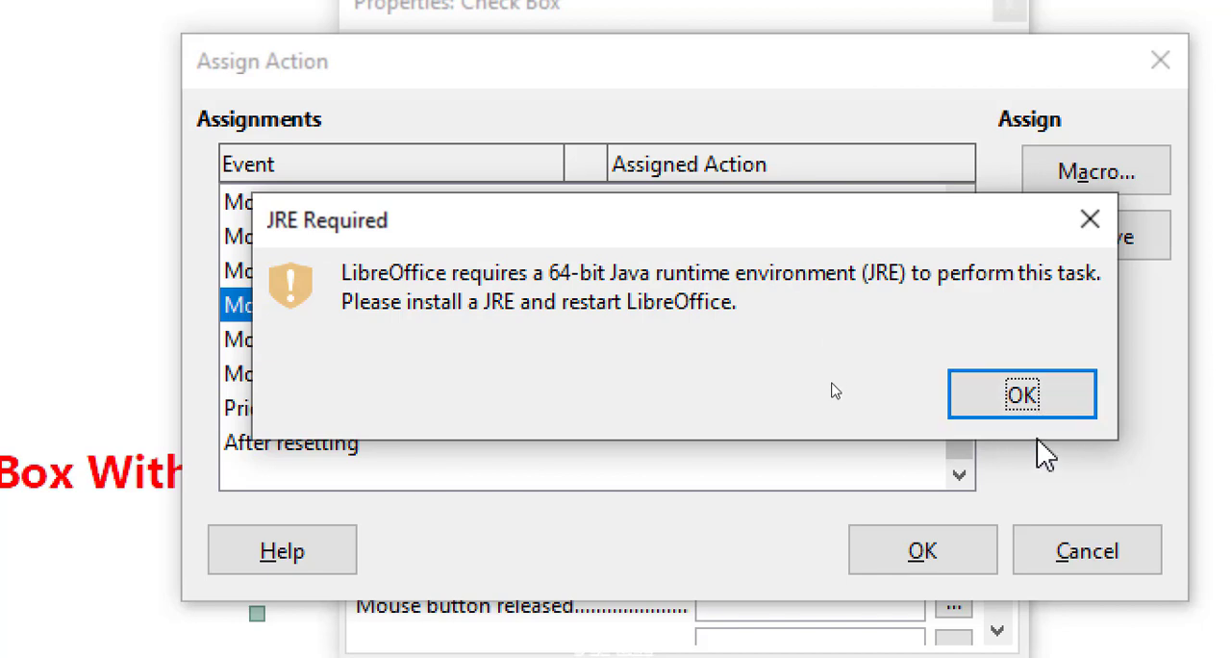
{"action": "left_click", "coordinate": [1024, 402]}
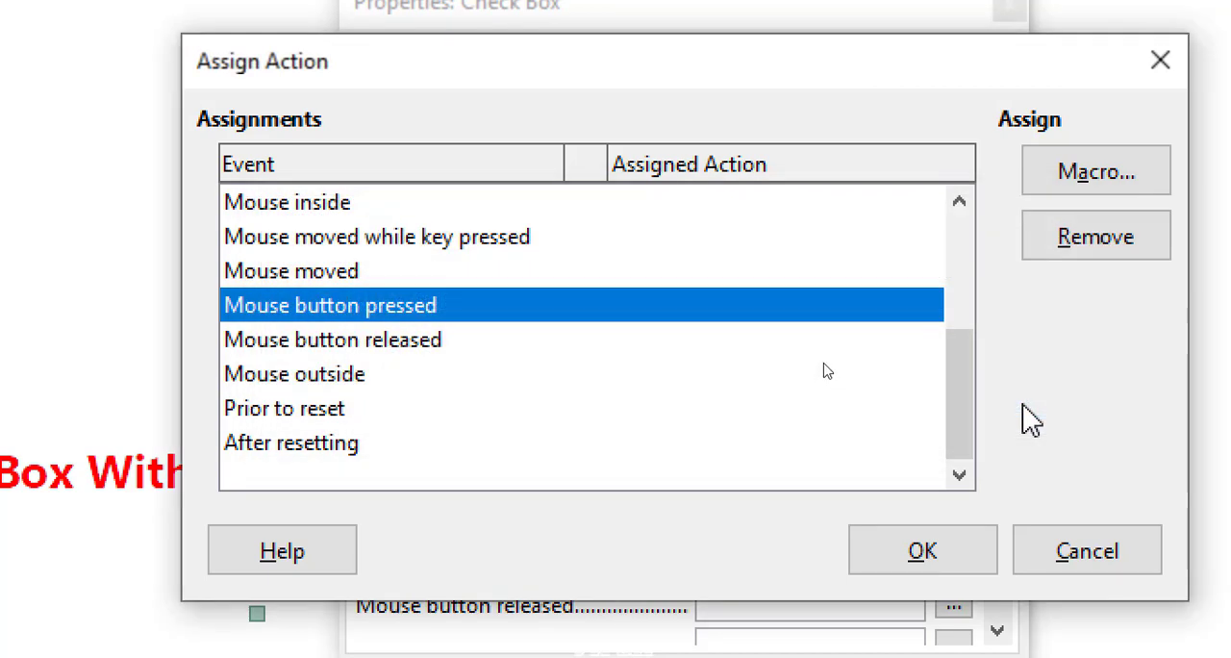
{"action": "left_click", "coordinate": [1053, 185]}
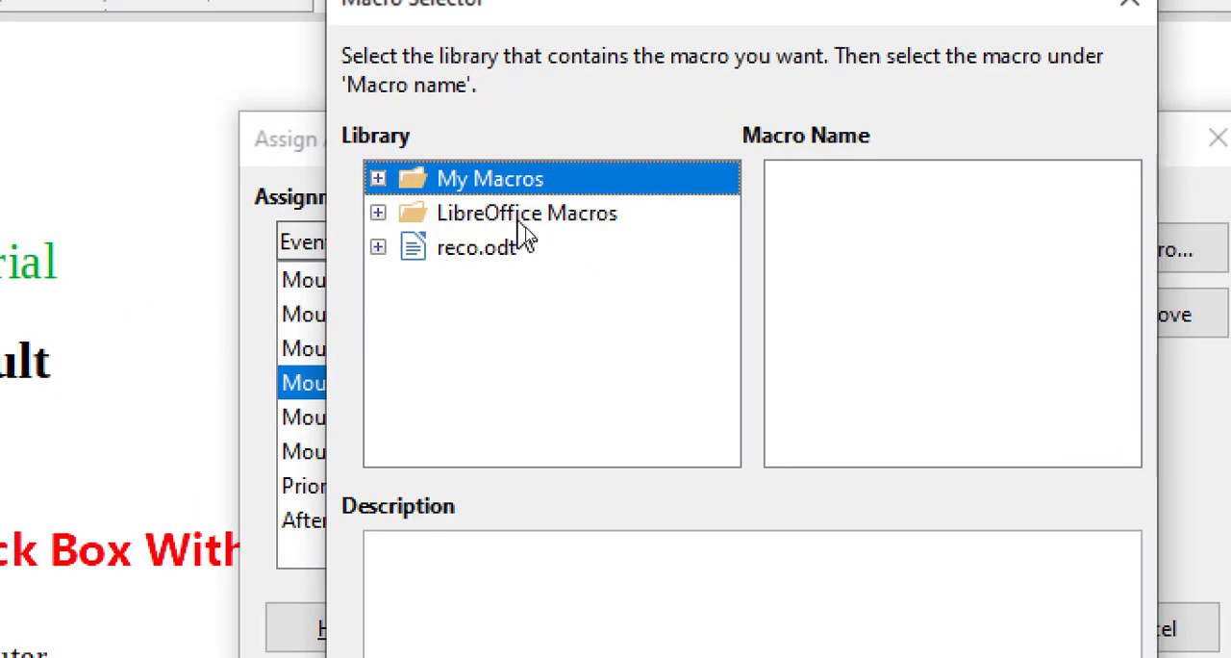
{"action": "double_click", "coordinate": [444, 181]}
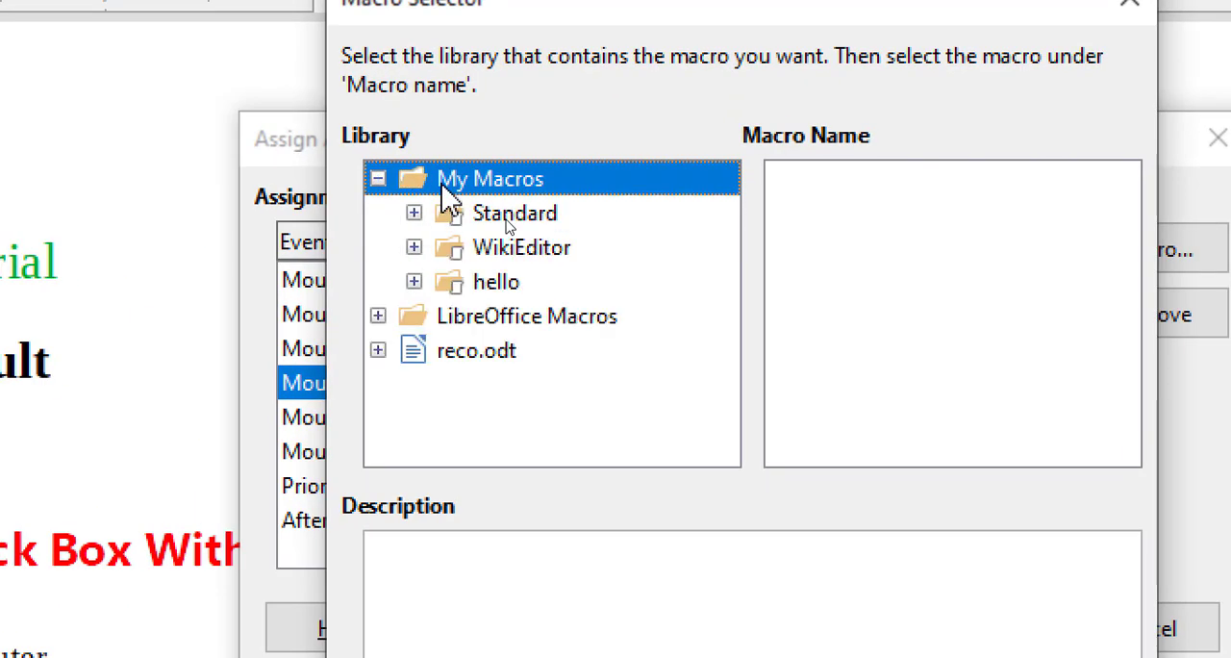
{"action": "double_click", "coordinate": [490, 216]}
{"action": "left_click", "coordinate": [532, 250]}
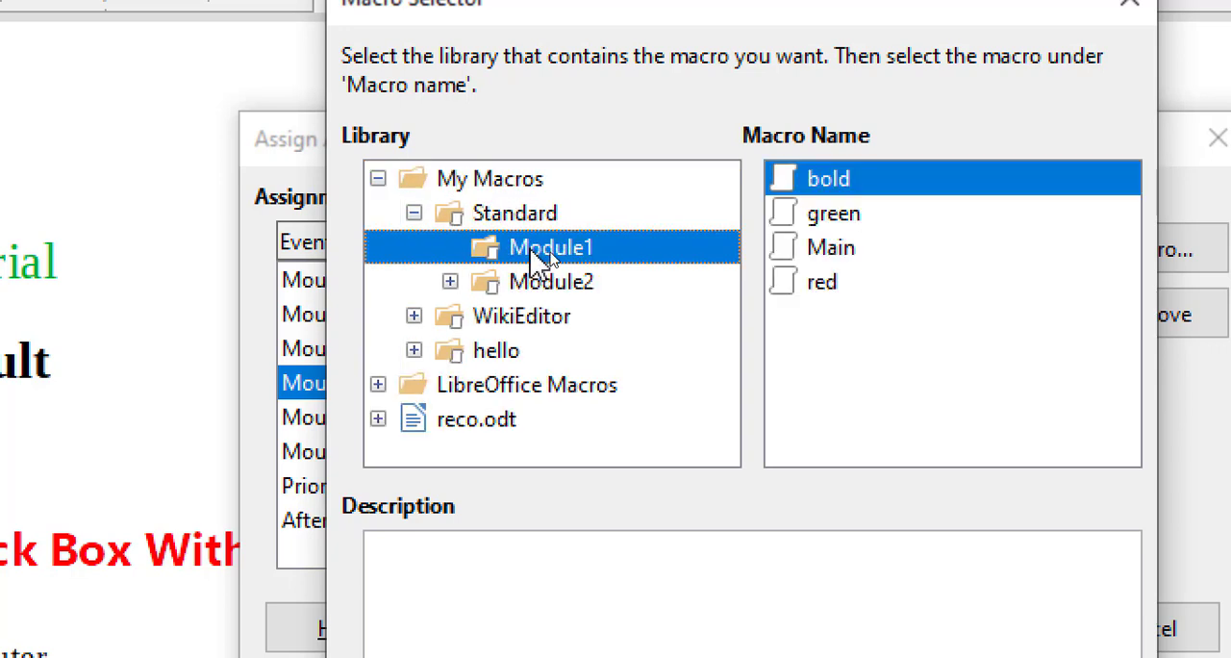
{"action": "left_click", "coordinate": [829, 296]}
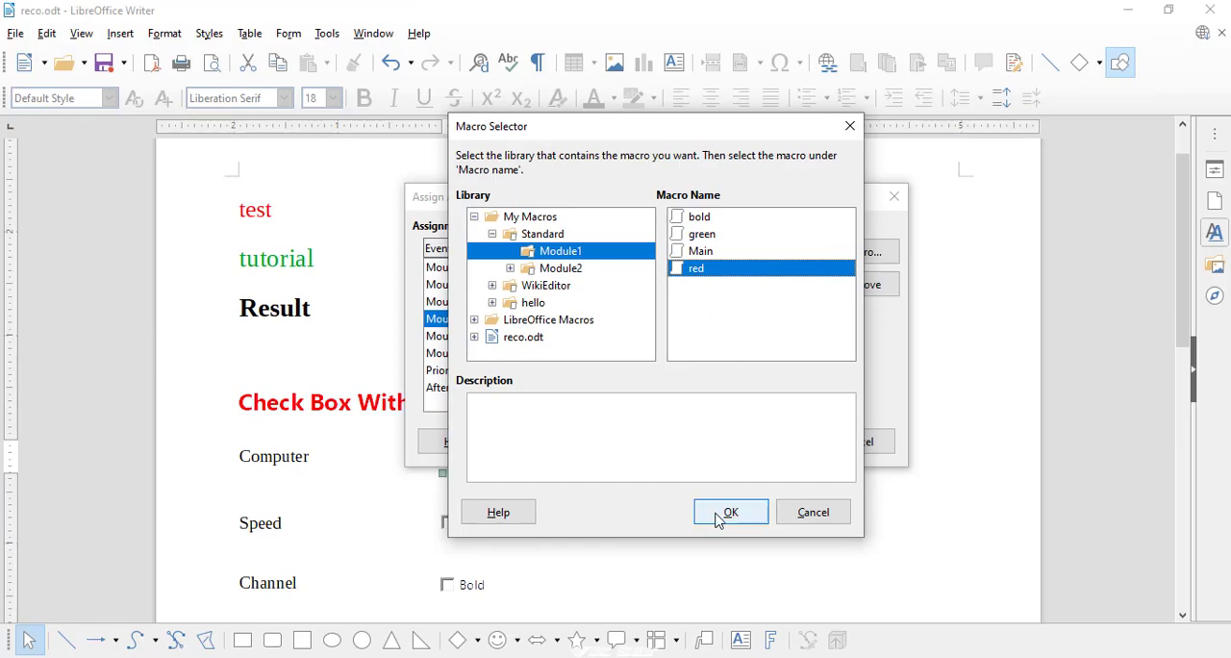
{"action": "left_click", "coordinate": [719, 515]}
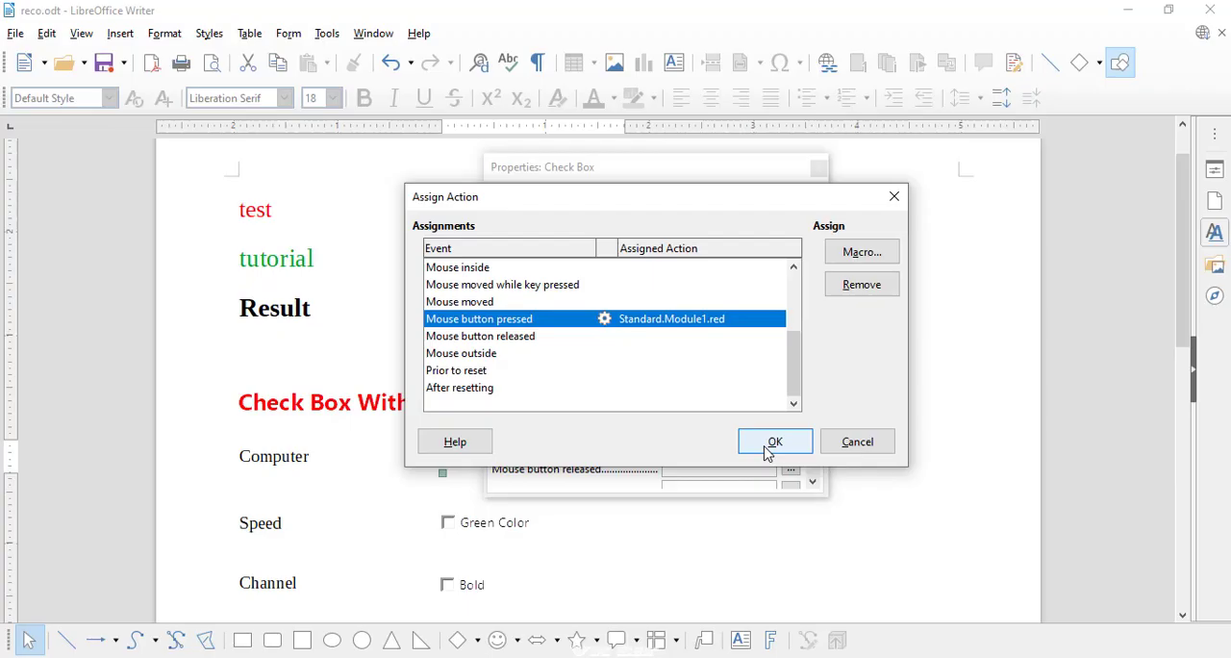
{"action": "left_click", "coordinate": [772, 459]}
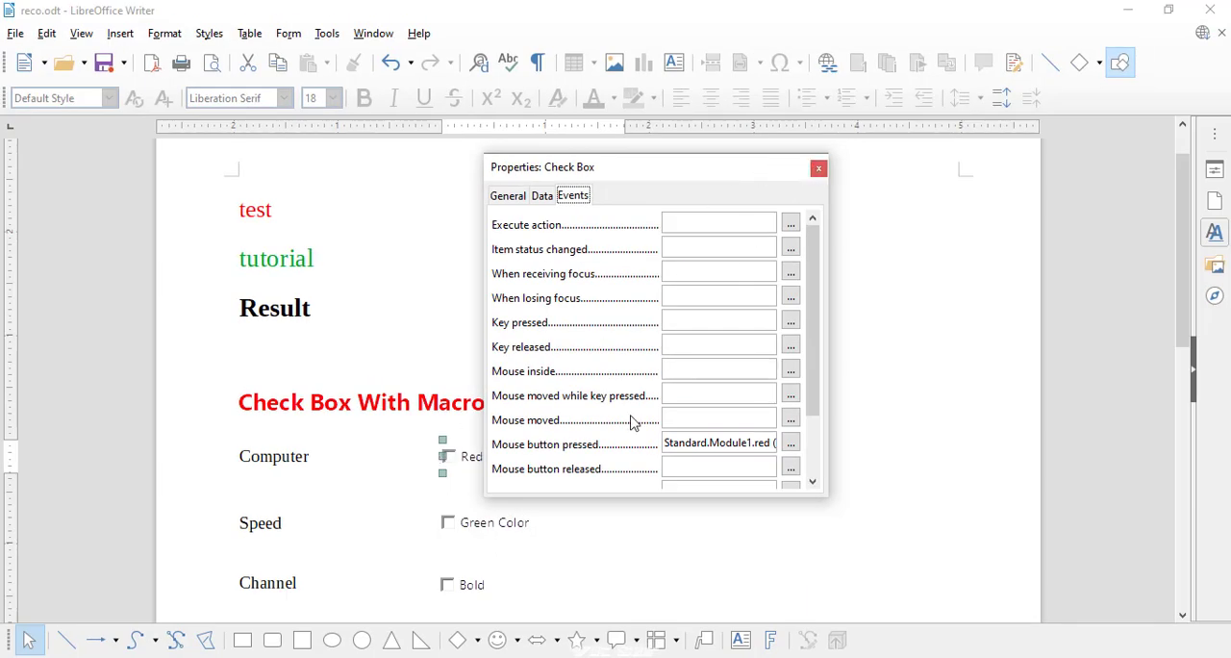
Assign the "green" macro from Module1 of My Macros' Standard library to the Green Color check box's Mouse button pressed event
{"action": "left_click", "coordinate": [499, 531]}
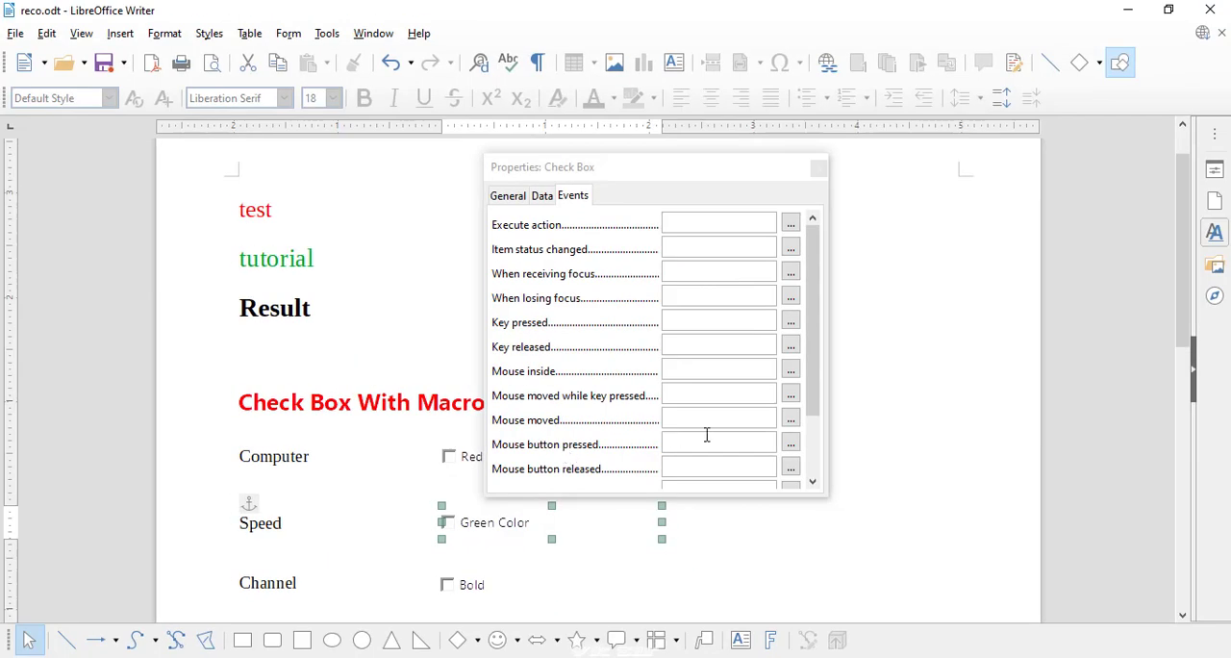
{"action": "left_click", "coordinate": [788, 445]}
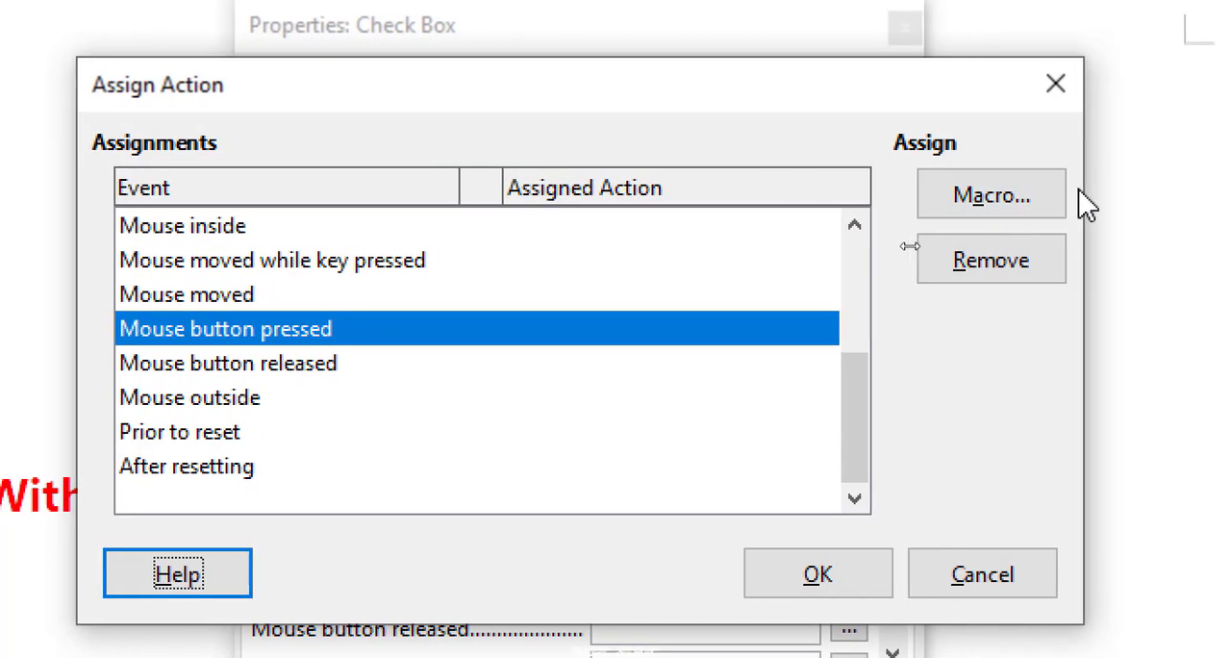
{"action": "left_click", "coordinate": [979, 202]}
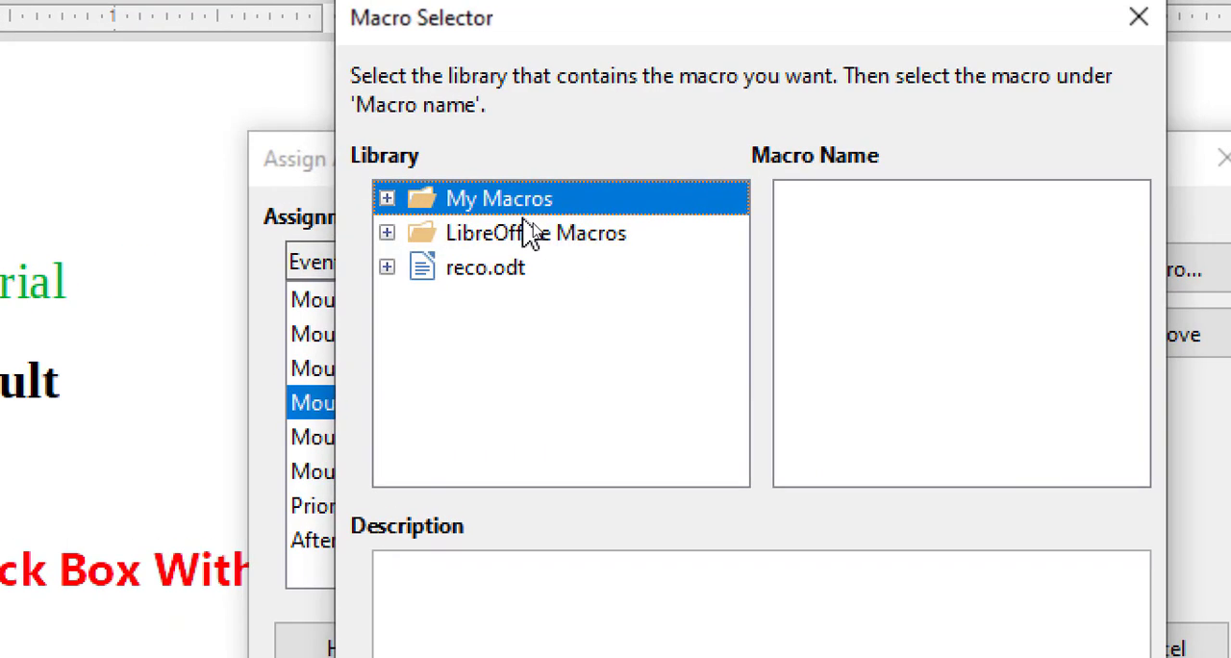
{"action": "double_click", "coordinate": [531, 221]}
{"action": "double_click", "coordinate": [532, 240]}
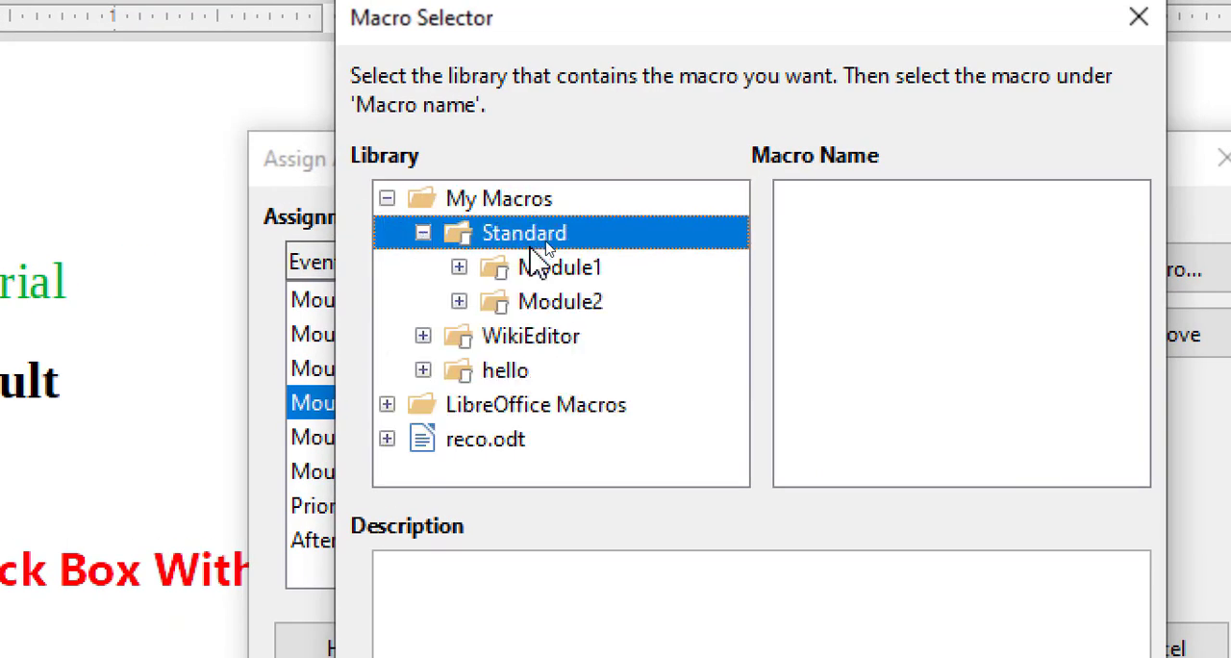
{"action": "left_click", "coordinate": [564, 256]}
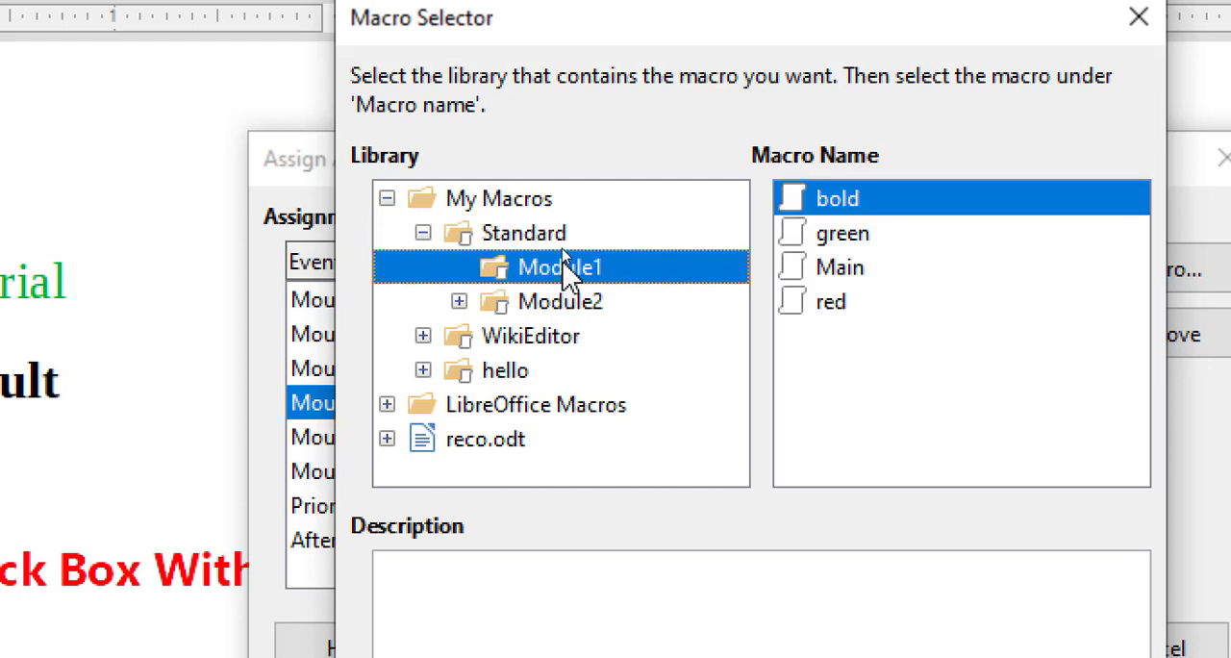
{"action": "left_click", "coordinate": [825, 245]}
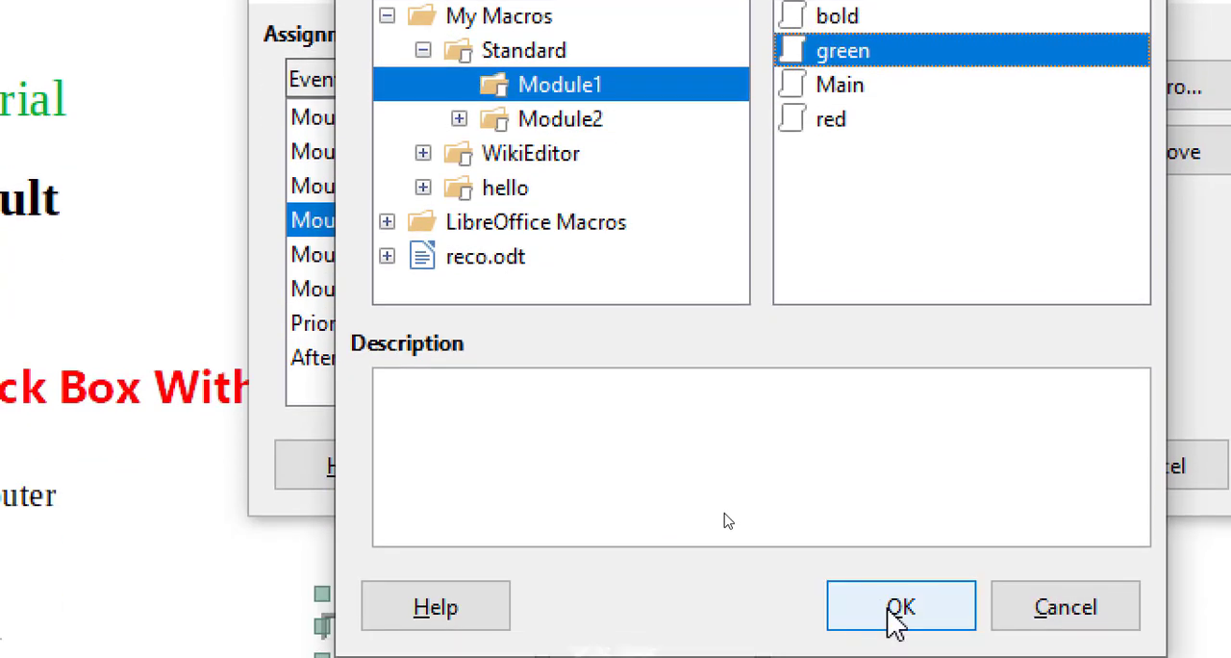
{"action": "left_click", "coordinate": [889, 611]}
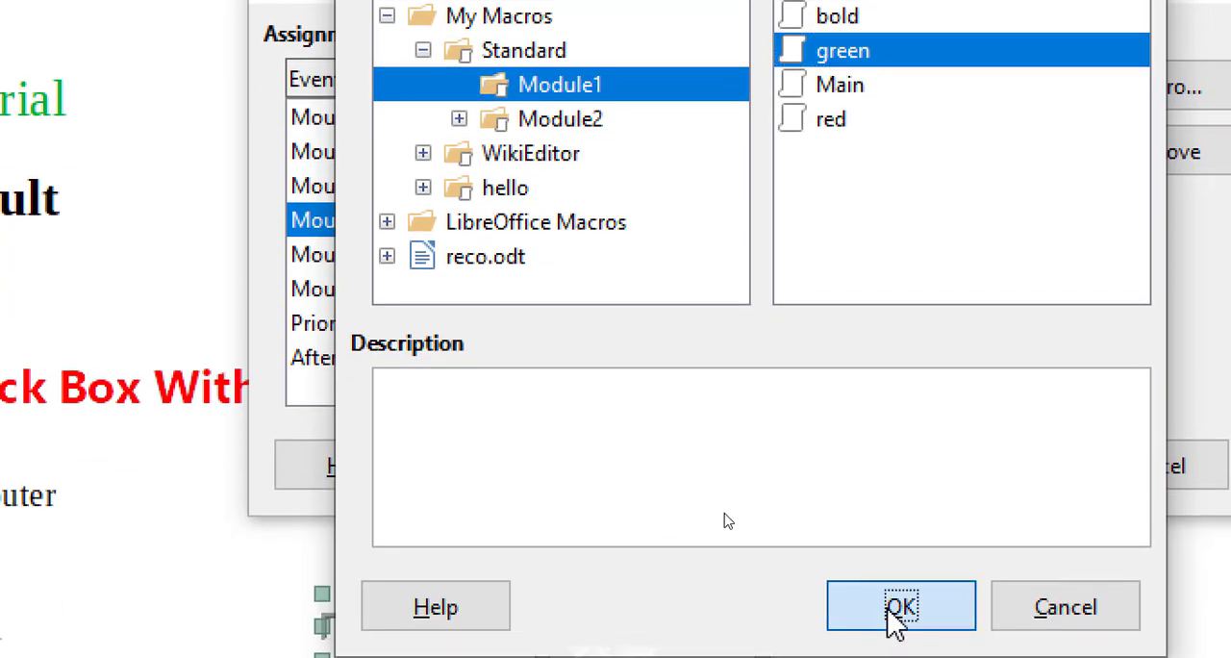
{"action": "left_click", "coordinate": [952, 494]}
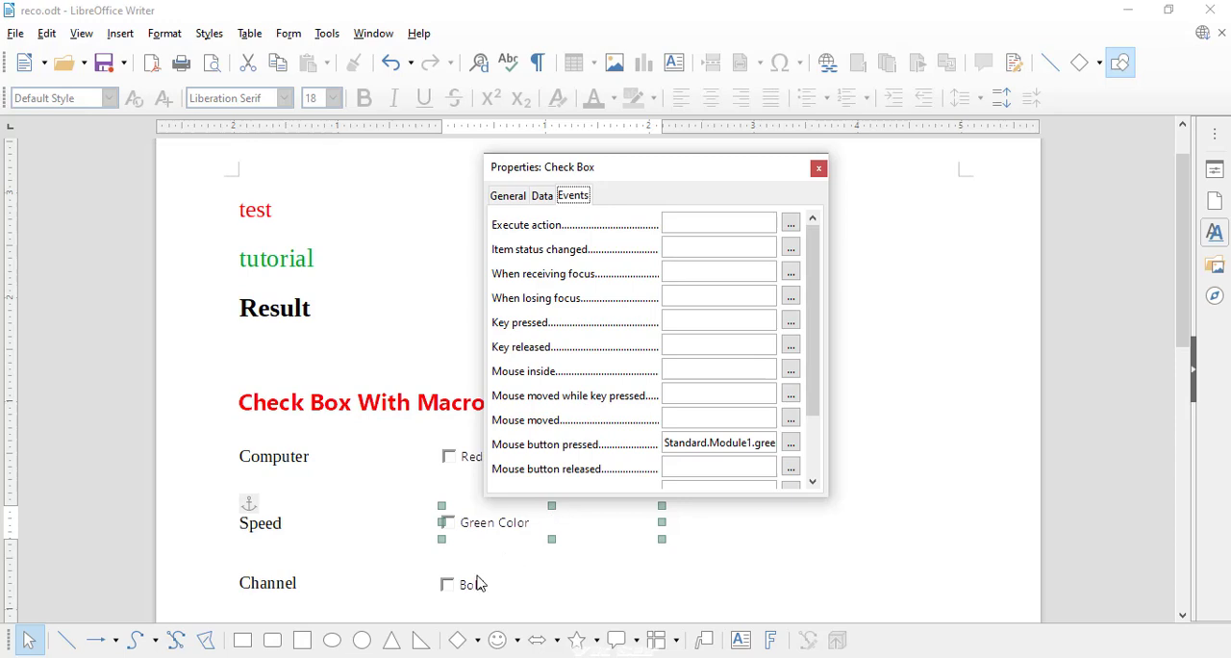
Assign the "bold" macro from Module1 of My Macros' Standard library to the Bold check box's Mouse button pressed event
{"action": "left_click", "coordinate": [469, 578]}
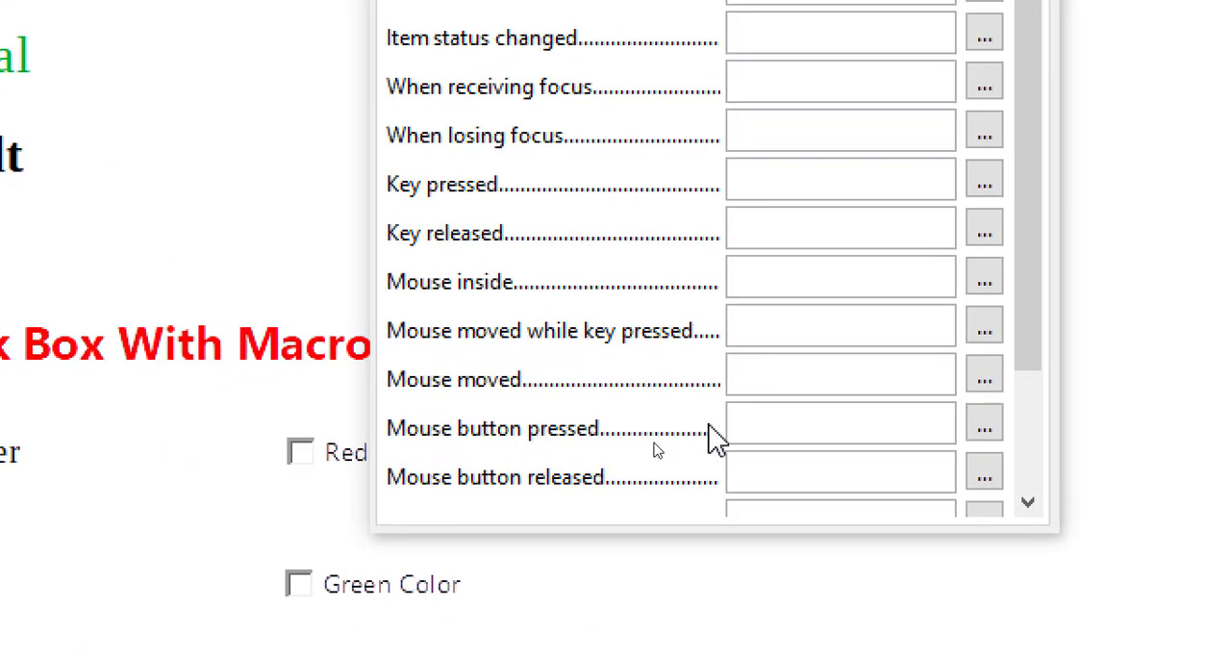
{"action": "left_click", "coordinate": [981, 424]}
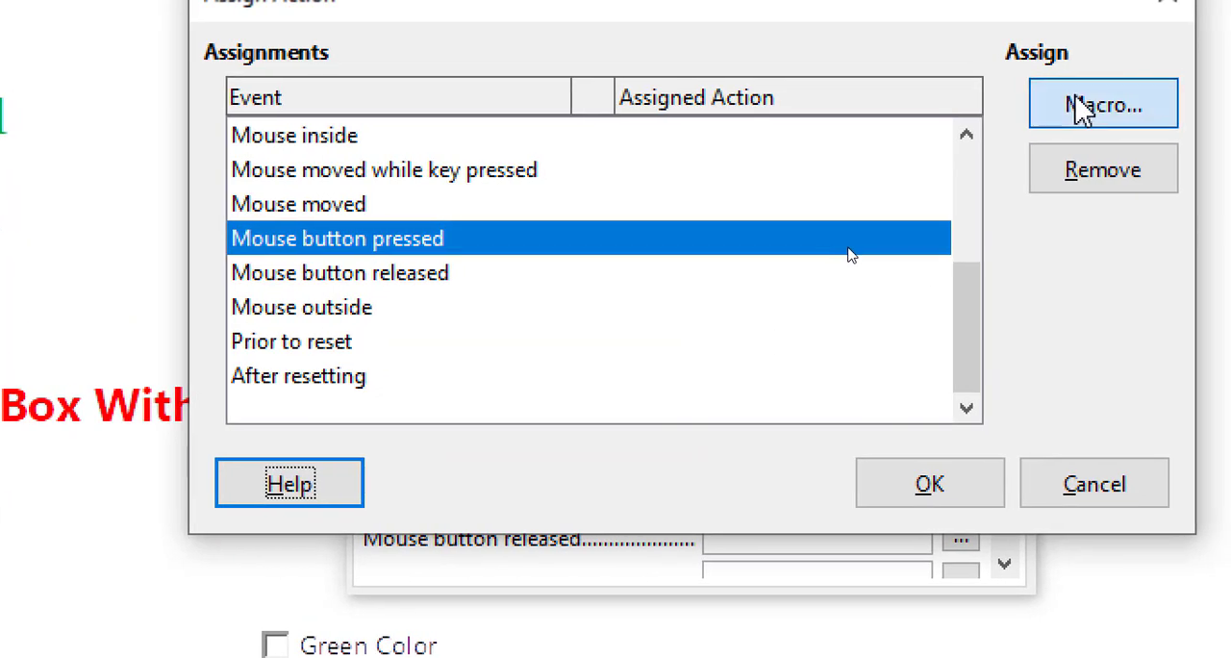
{"action": "left_click", "coordinate": [1077, 106]}
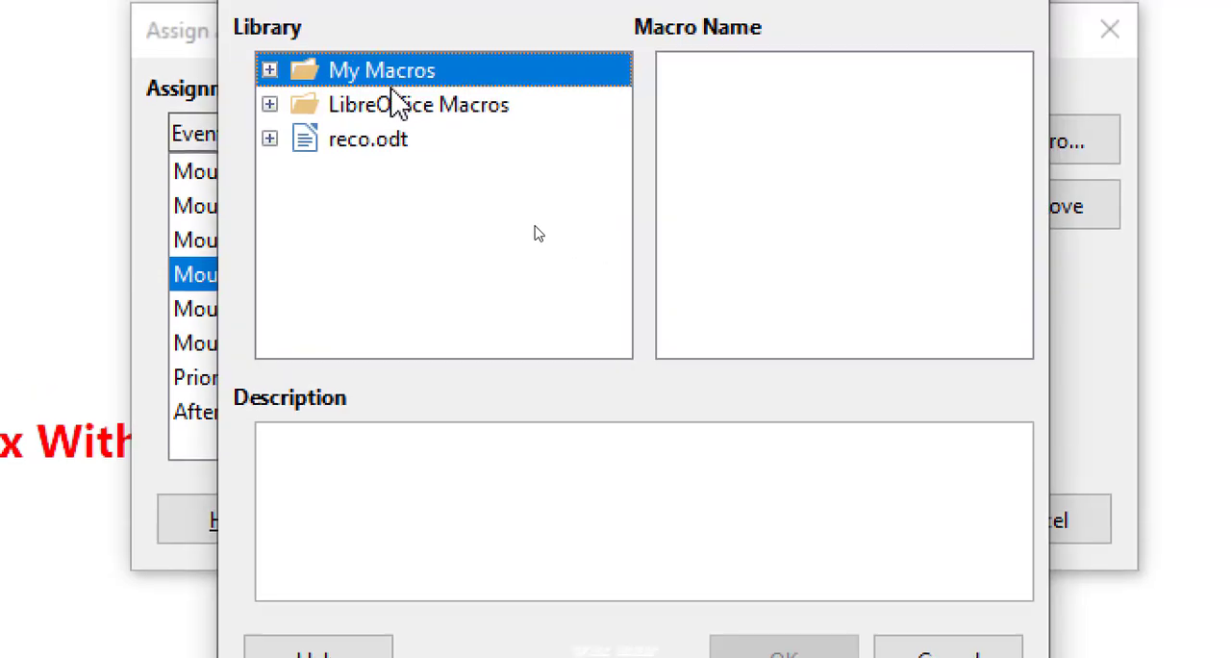
{"action": "double_click", "coordinate": [393, 87]}
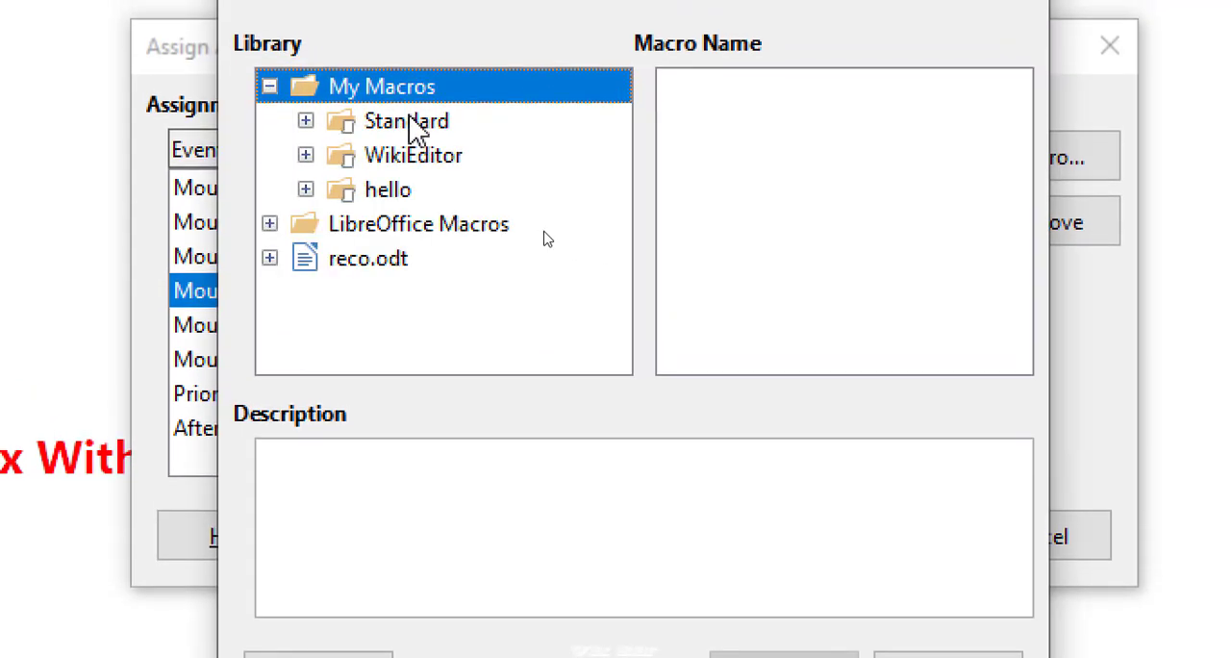
{"action": "double_click", "coordinate": [407, 122]}
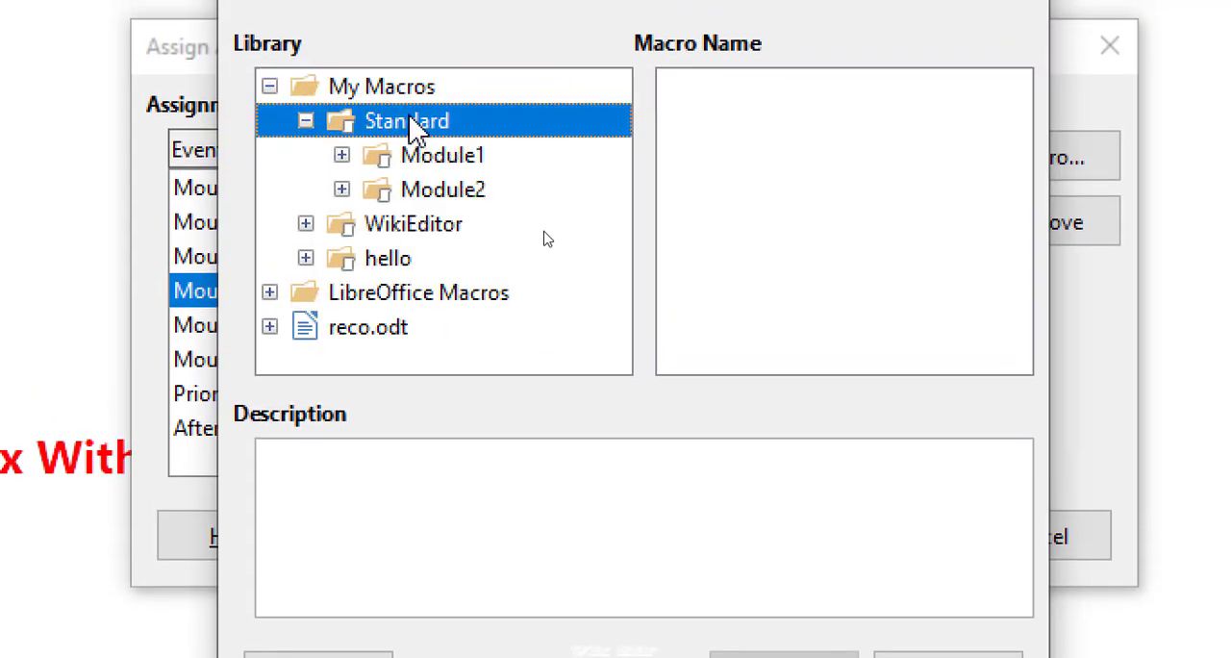
{"action": "double_click", "coordinate": [442, 156]}
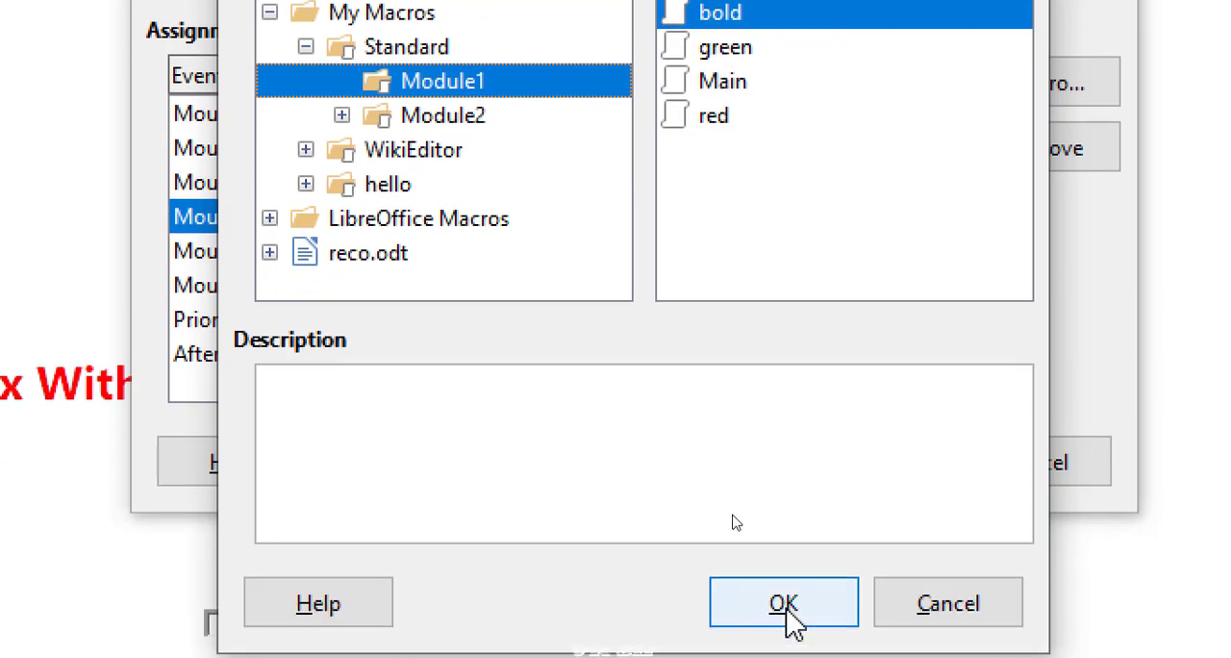
{"action": "left_click", "coordinate": [786, 635]}
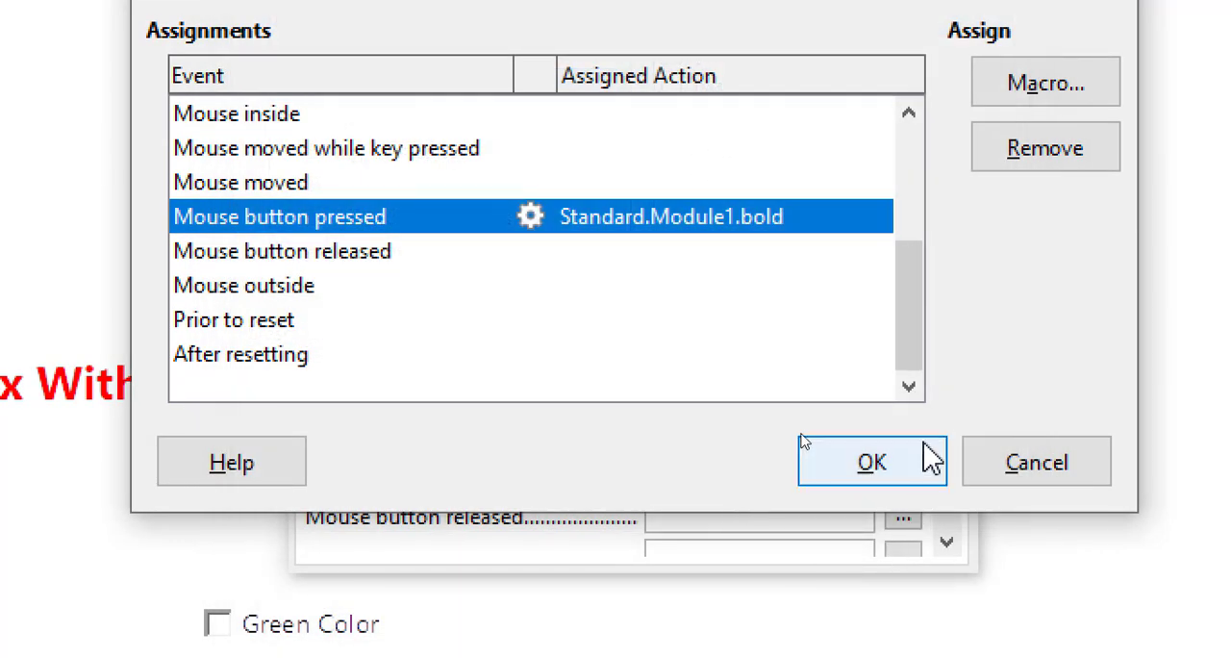
{"action": "left_click", "coordinate": [930, 460]}
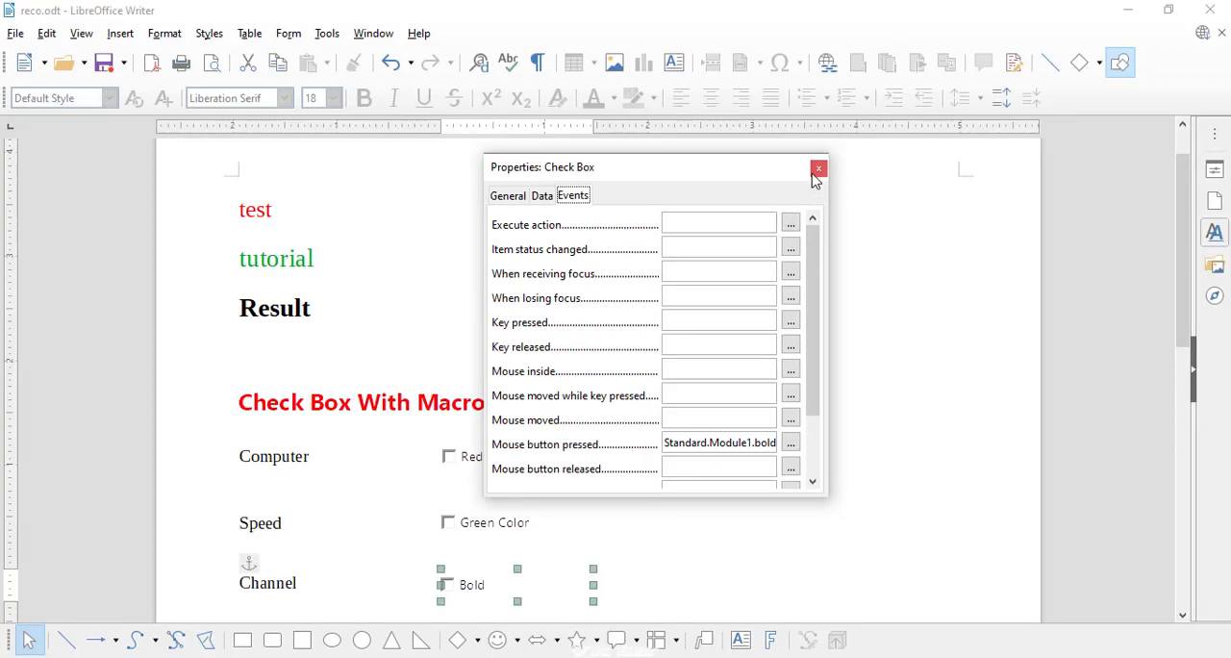
Close the check box properties and switch off the form's design mode
{"action": "left_click", "coordinate": [818, 169]}
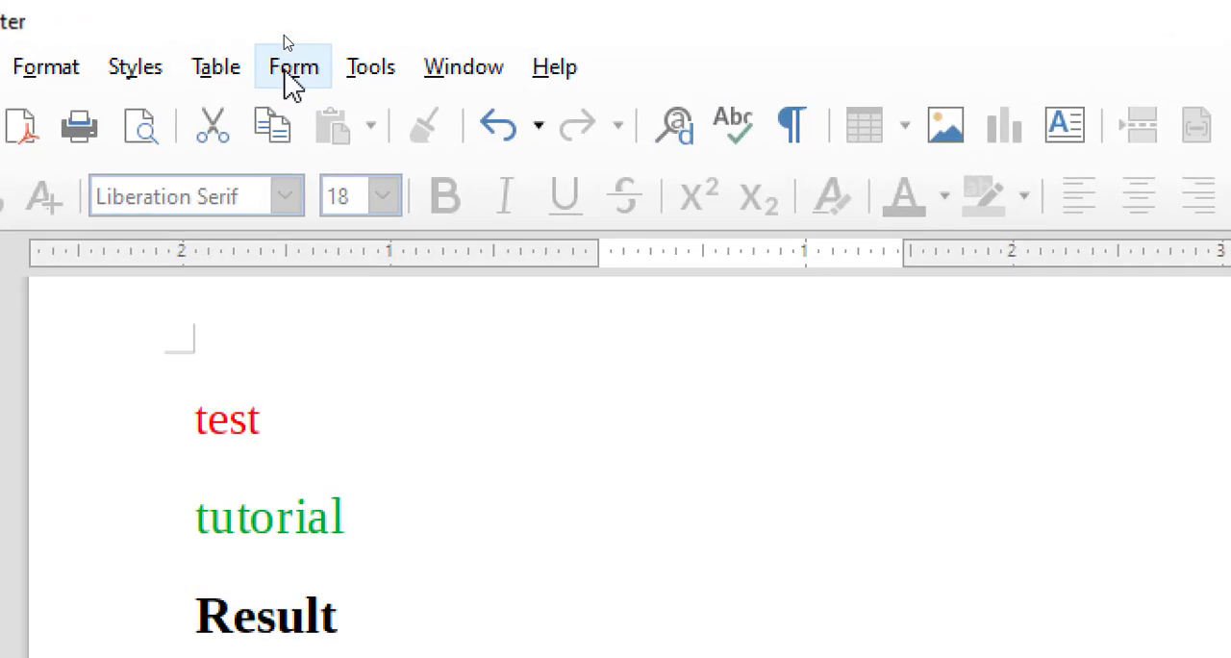
{"action": "left_click", "coordinate": [287, 38]}
{"action": "left_click", "coordinate": [285, 63]}
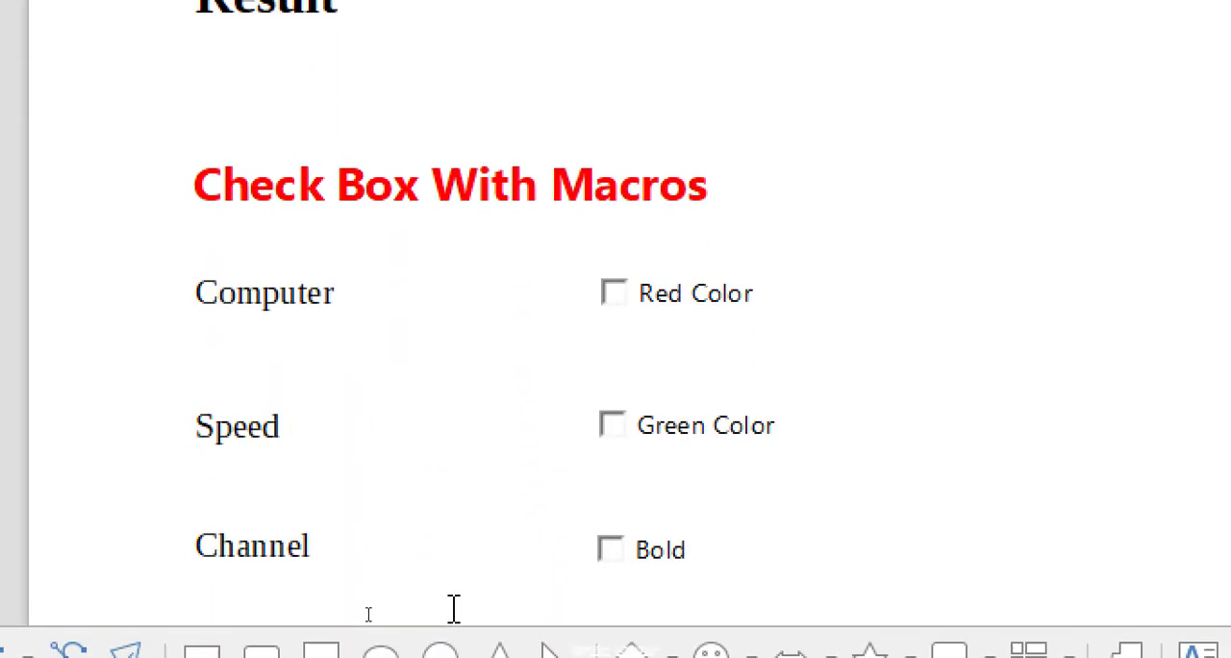
Select the word "Computer" and run the red macro on it with the Red Color check box
{"action": "left_click_drag", "start_coordinate": [368, 291], "coordinate": [182, 289]}
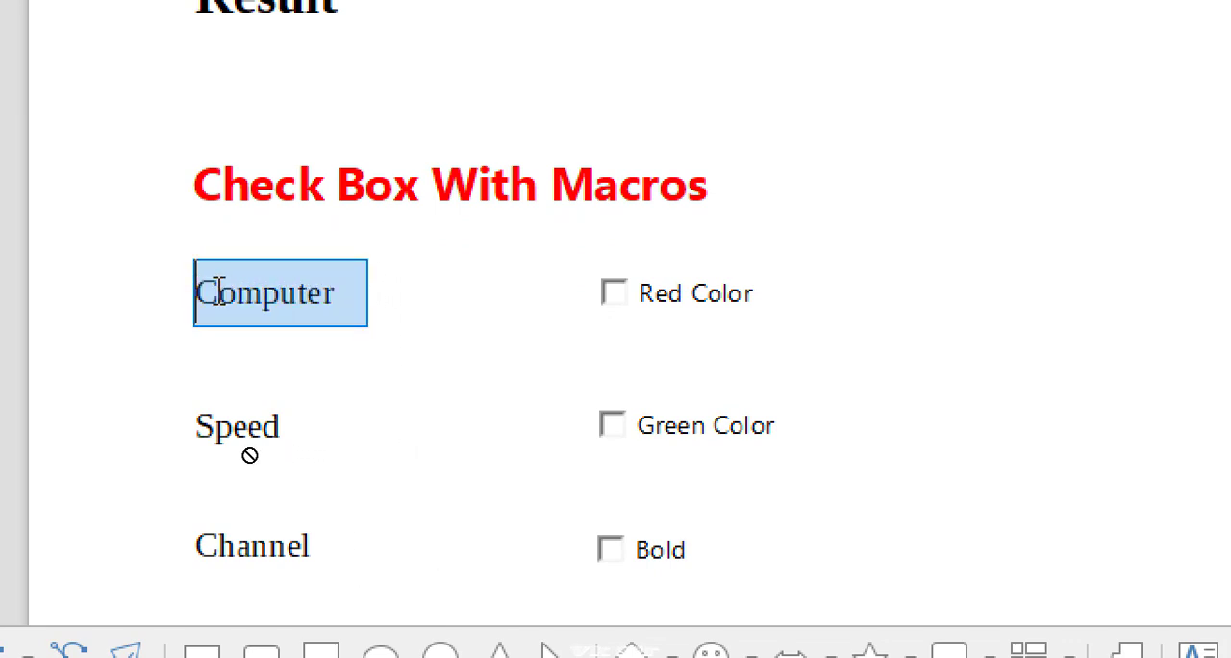
{"action": "left_click_drag", "start_coordinate": [332, 291], "coordinate": [200, 291]}
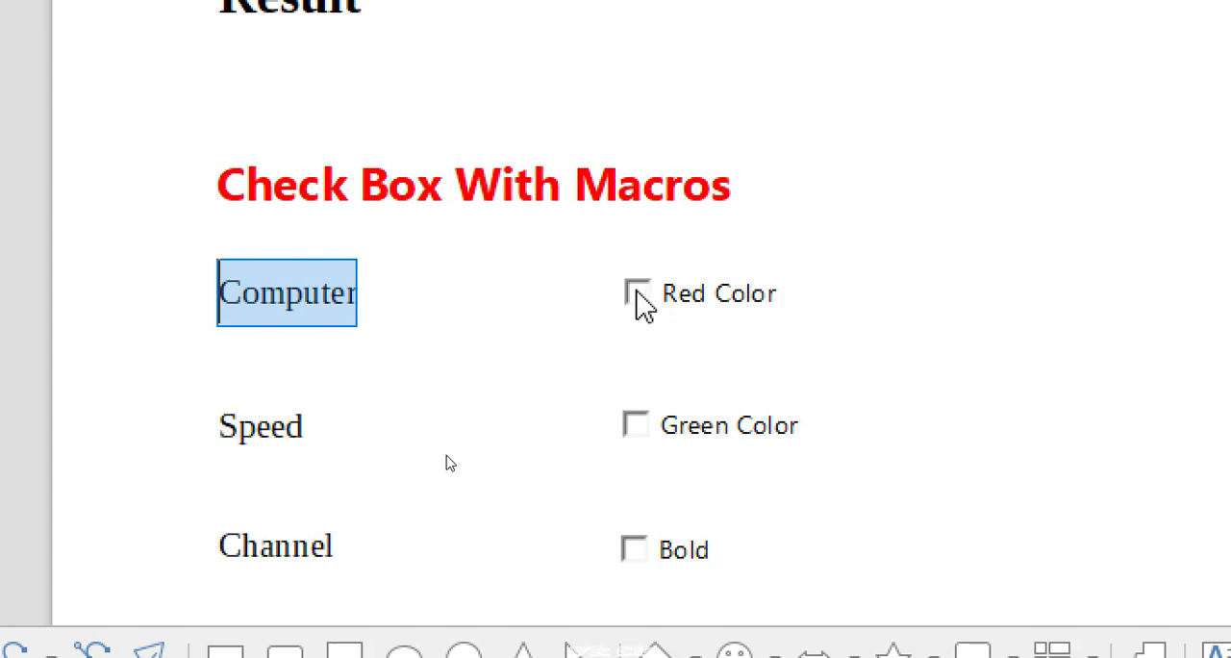
{"action": "left_click", "coordinate": [637, 300]}
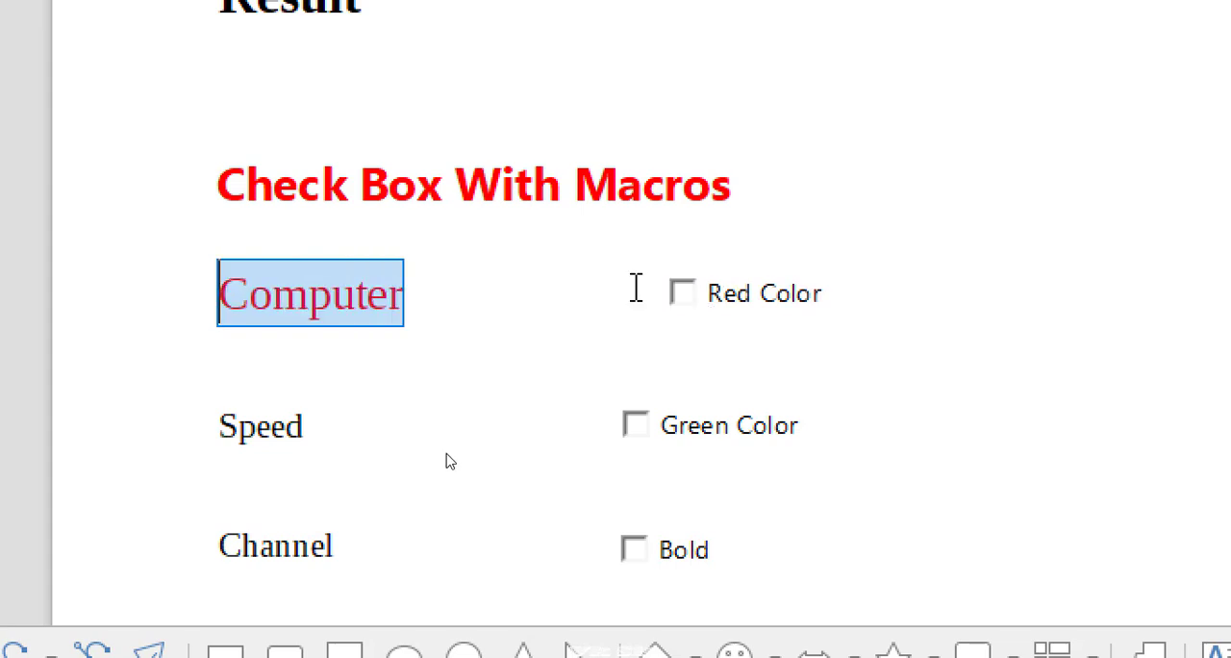
{"action": "left_click", "coordinate": [410, 300]}
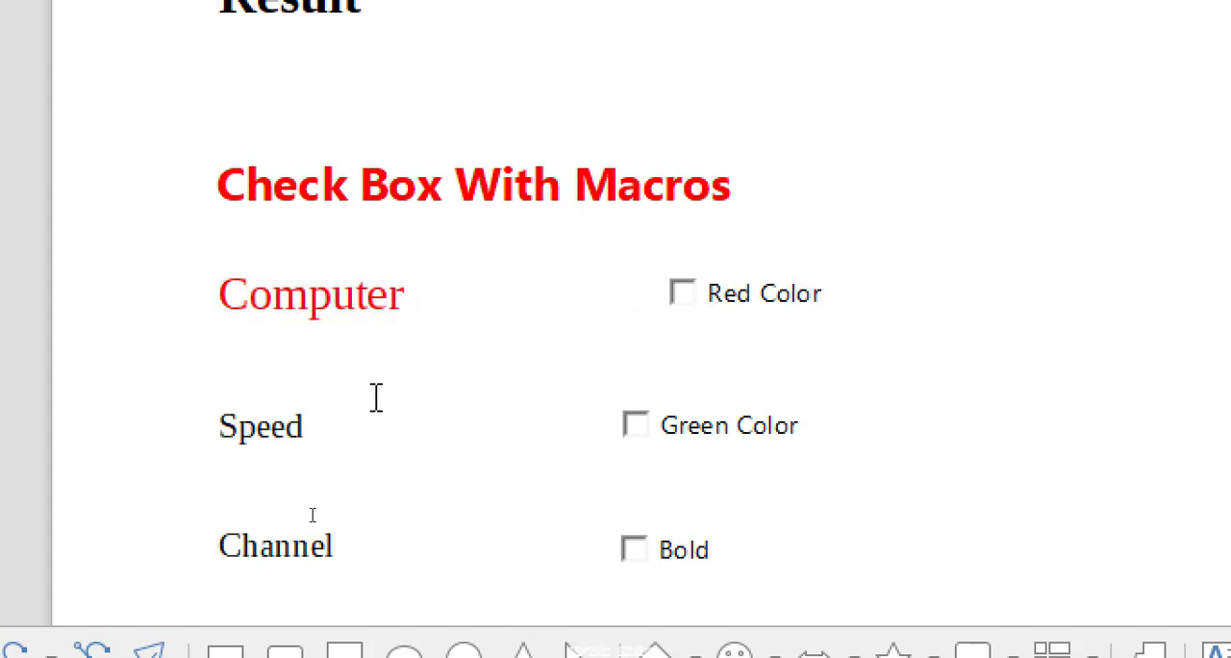
Apply the green macro to the word "Speed" with the Green Color check box and the bold macro to "Channel" with the Bold check box
{"action": "left_click_drag", "start_coordinate": [308, 425], "coordinate": [208, 425]}
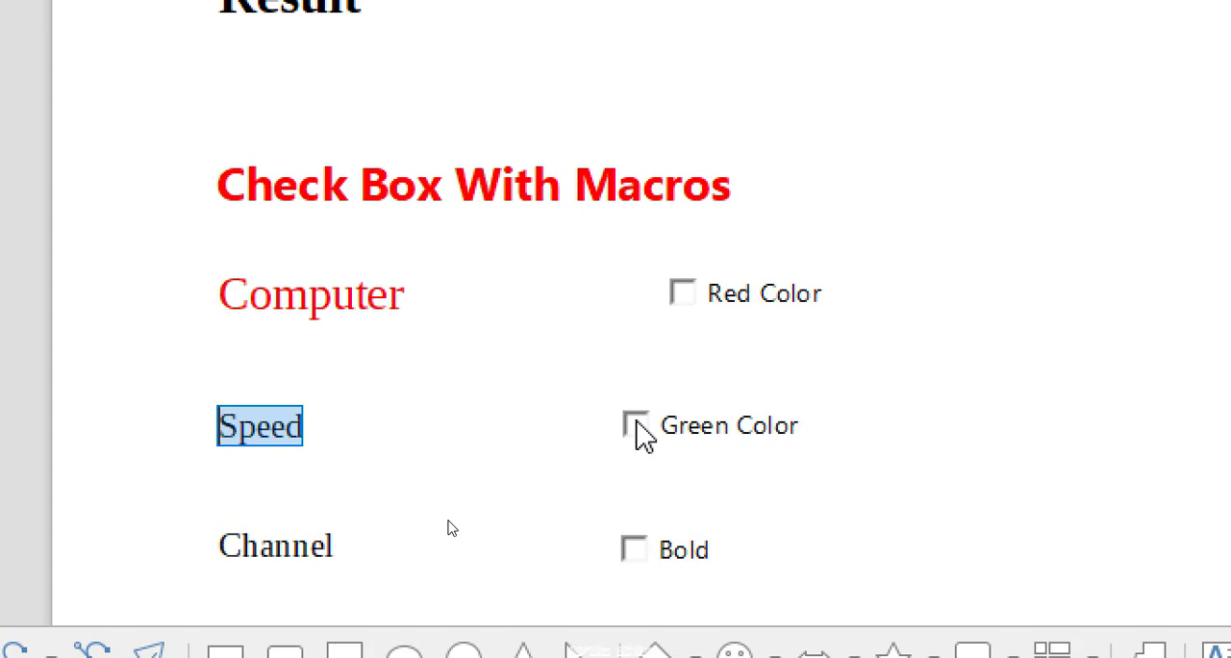
{"action": "left_click", "coordinate": [635, 423]}
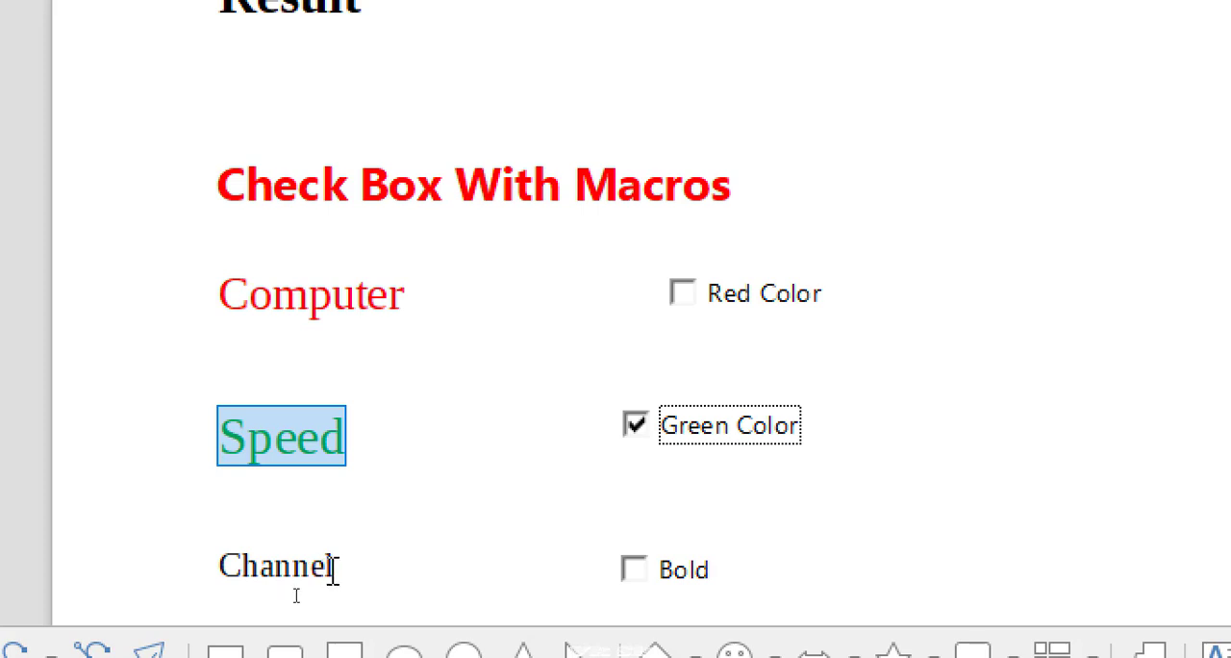
{"action": "left_click", "coordinate": [333, 568]}
{"action": "left_click_drag", "start_coordinate": [334, 567], "coordinate": [221, 567]}
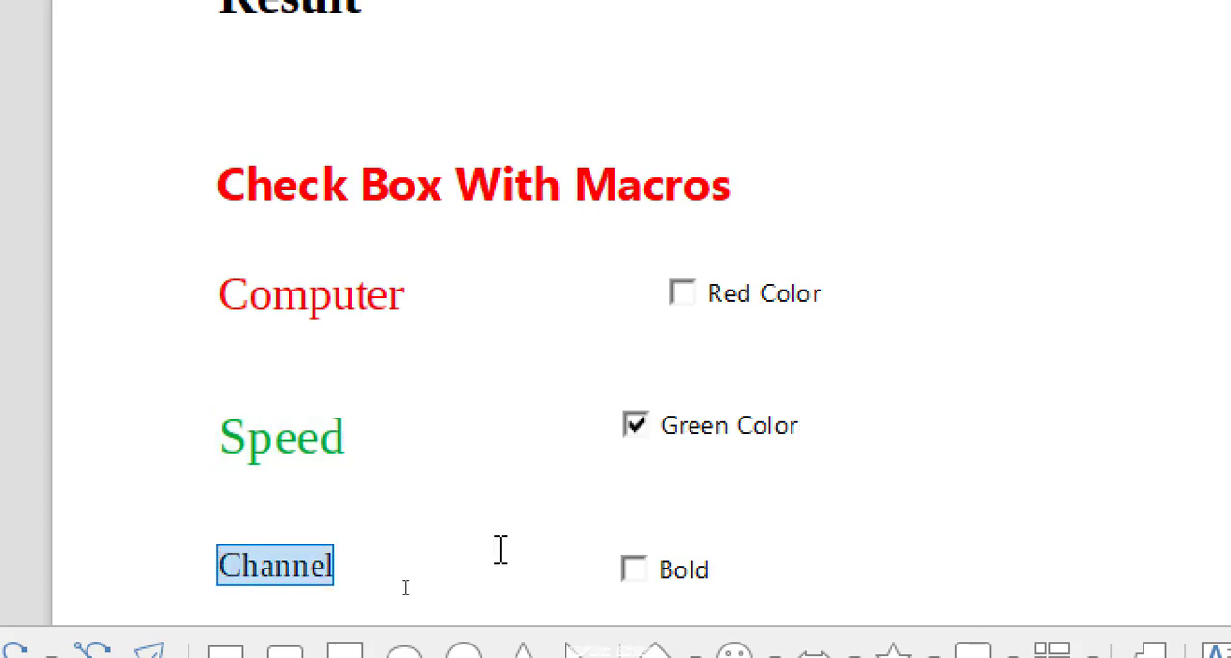
{"action": "left_click", "coordinate": [646, 587]}
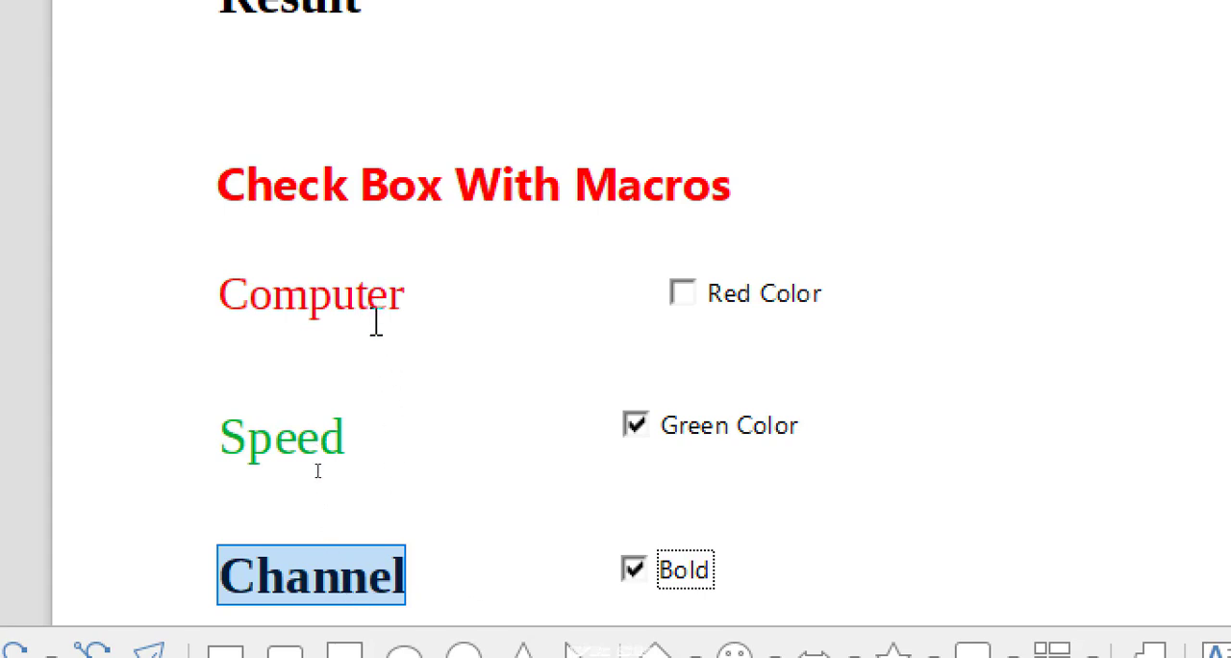
{"action": "scroll", "coordinate": [373, 289], "scroll_direction": "up", "scroll_amount": 5}
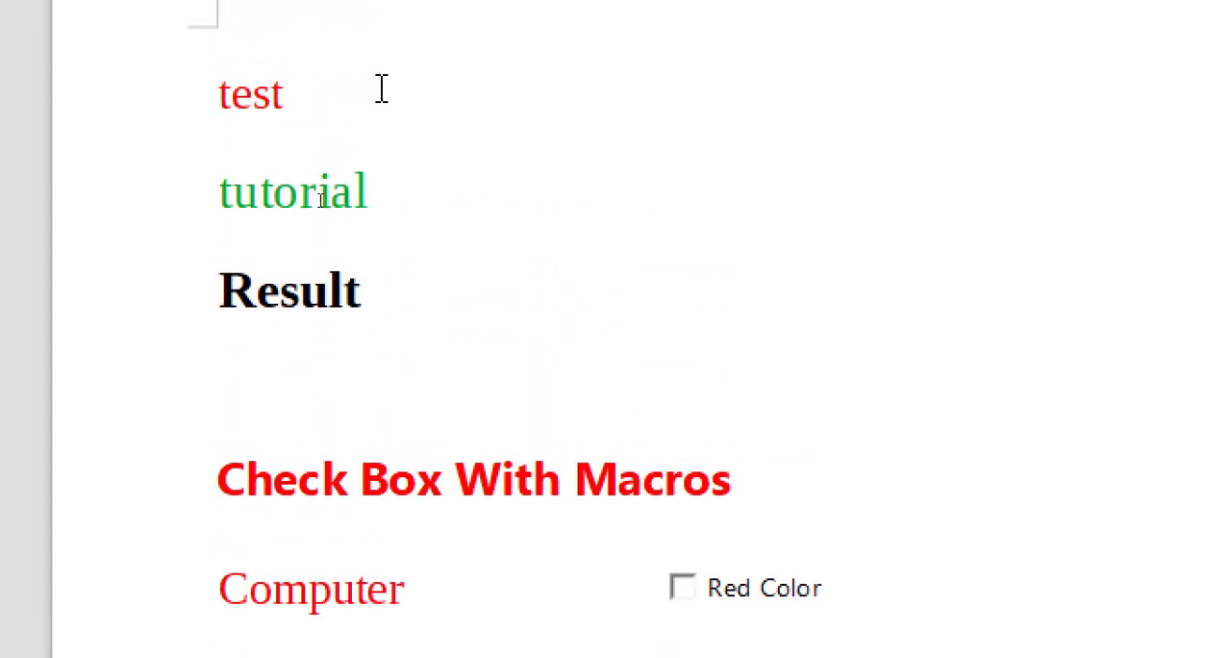
{"action": "scroll", "coordinate": [417, 584], "scroll_direction": "down", "scroll_amount": 5}
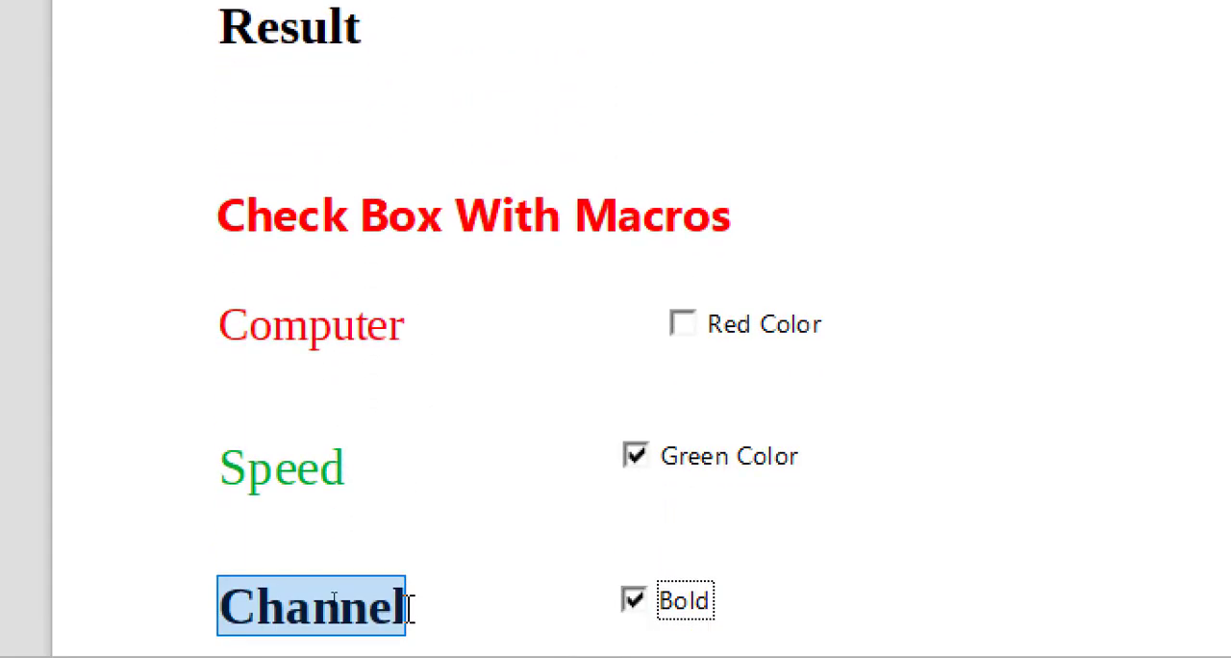